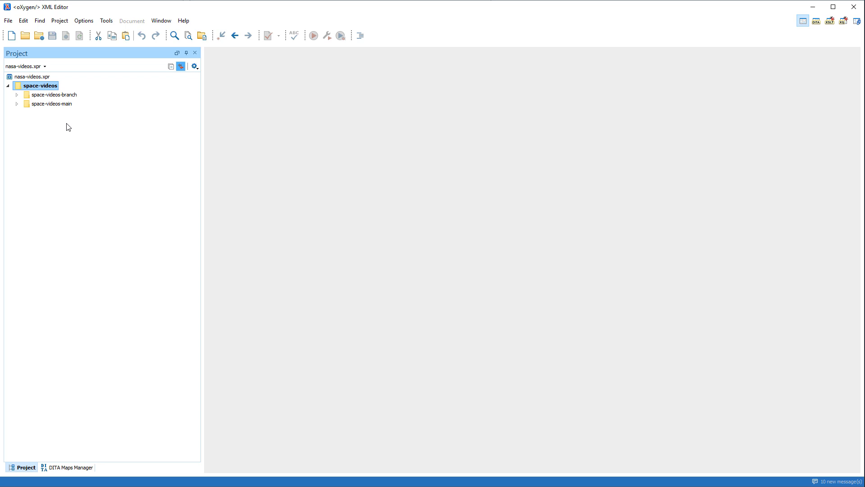
- Open the topic space_sounds_review.dita from the topics folder of space-videos-main
{"action": "left_click", "coordinate": [17, 104]}
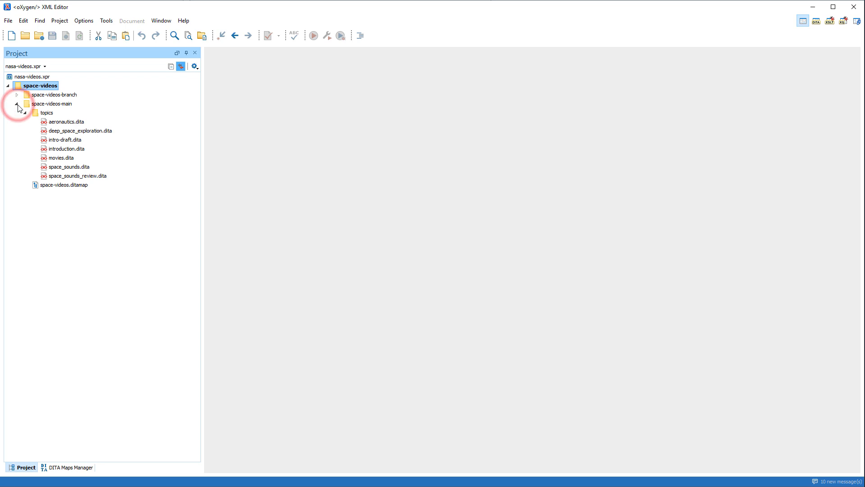
{"action": "left_click", "coordinate": [63, 175]}
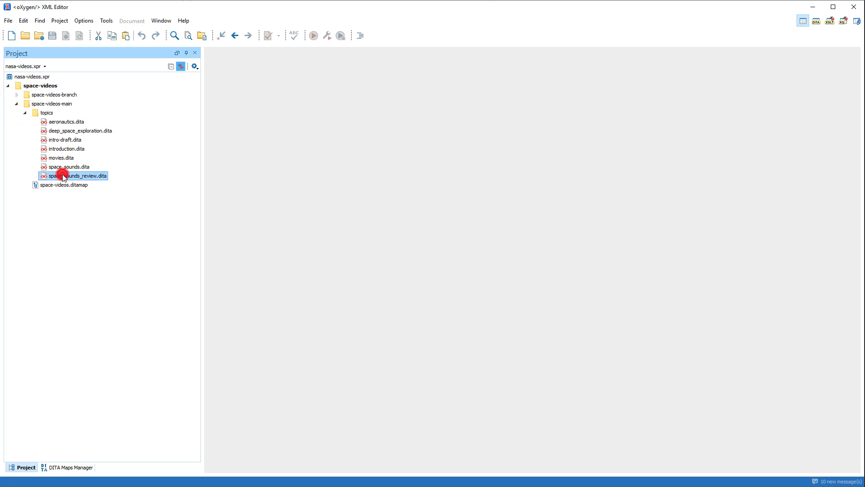
{"action": "double_click", "coordinate": [63, 176]}
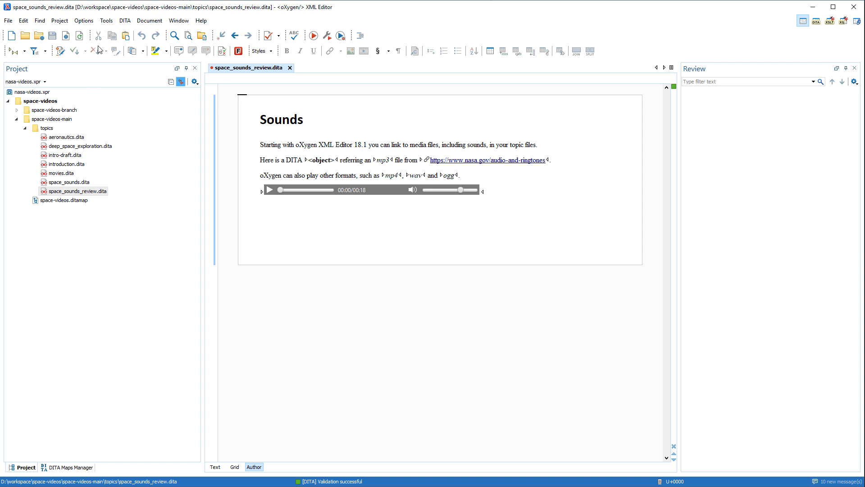
- Merge space_sounds_review.dita with file:/D:/workspace/space-videos/space-videos-branch/topics/space_sounds.dita, using change tracking highlights
{"action": "left_click", "coordinate": [106, 21]}
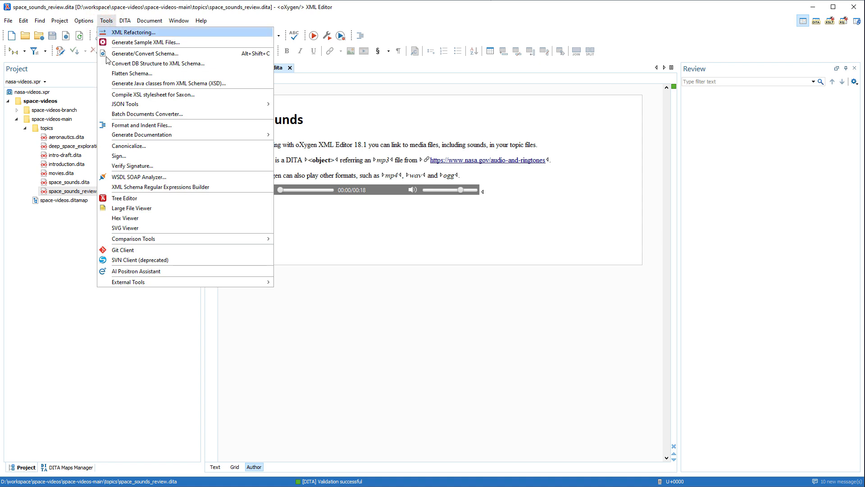
{"action": "mouse_move", "coordinate": [142, 239]}
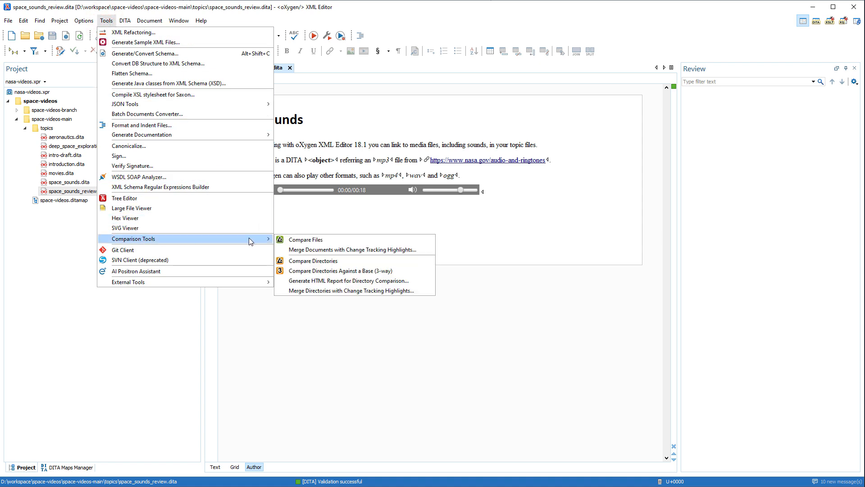
{"action": "left_click", "coordinate": [311, 250]}
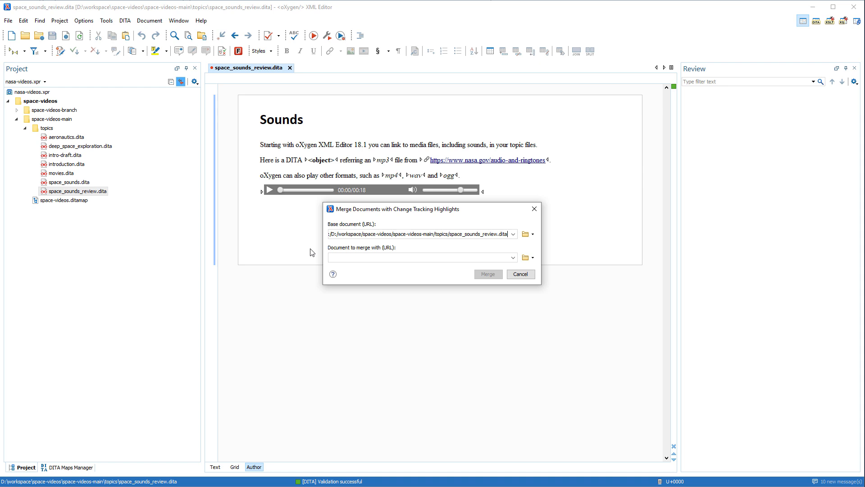
{"action": "left_click", "coordinate": [335, 256]}
{"action": "type", "text": "file:/D:/workspace/space-videos/space-videos-branch/topics/space_sounds.dita"}
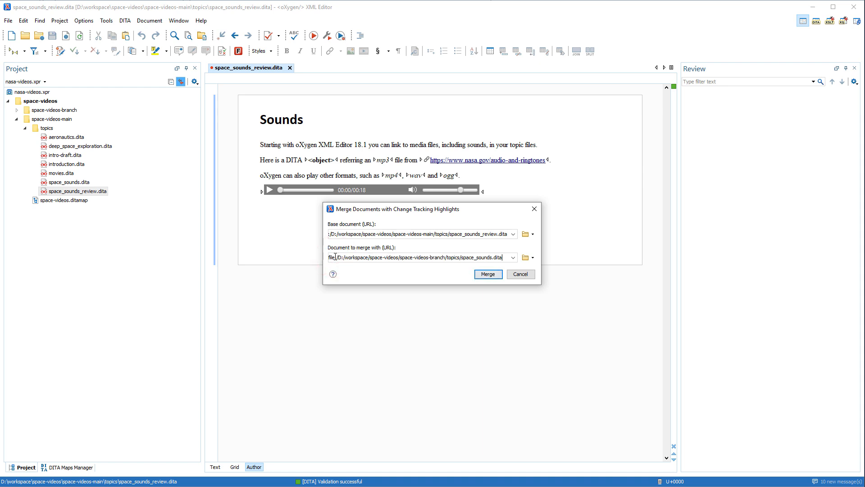
{"action": "left_click", "coordinate": [487, 274]}
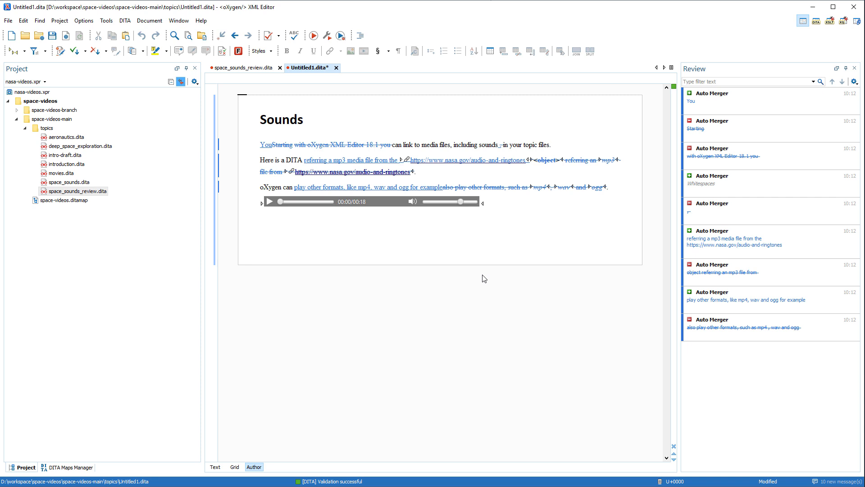
- Save the merged document as space_sounds.dita in the space-videos-main topics folder, replacing the existing file
{"action": "left_click", "coordinate": [9, 21]}
{"action": "left_click", "coordinate": [24, 115]}
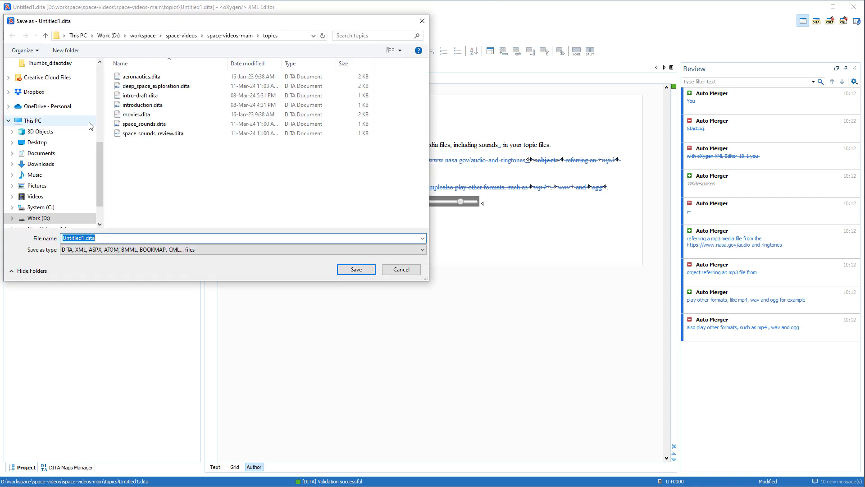
{"action": "left_click", "coordinate": [130, 124]}
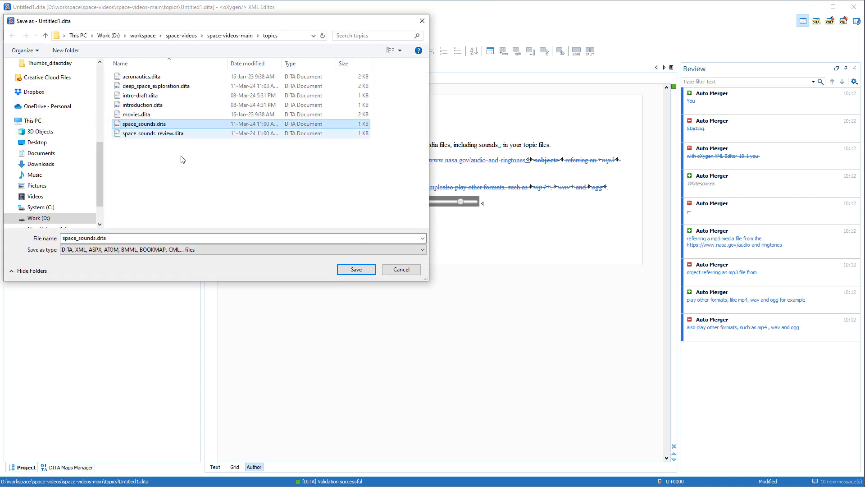
{"action": "left_click", "coordinate": [354, 269]}
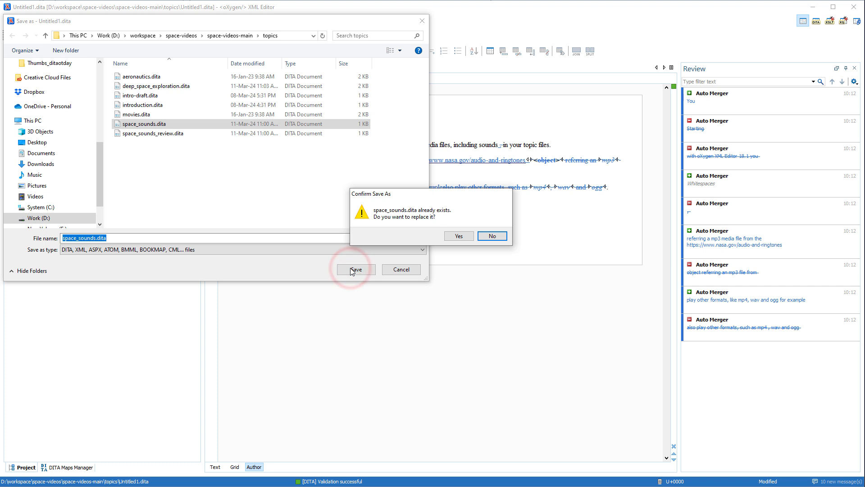
{"action": "left_click", "coordinate": [458, 236]}
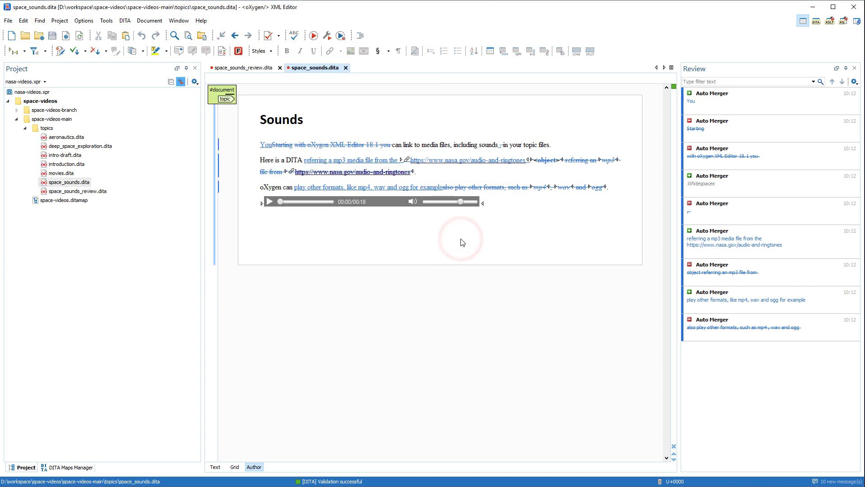
- Try accepting all tracked changes in the merged space_sounds.dita and undo the acceptance
{"action": "left_click", "coordinate": [749, 104]}
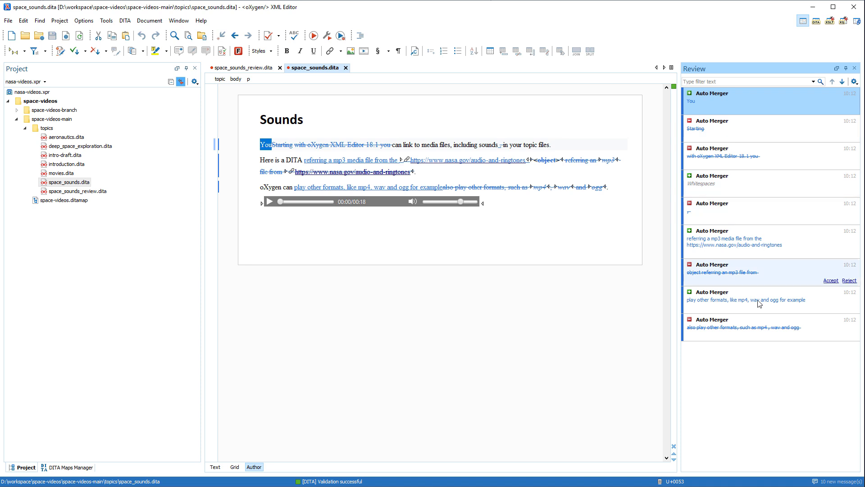
{"action": "left_click", "coordinate": [759, 323]}
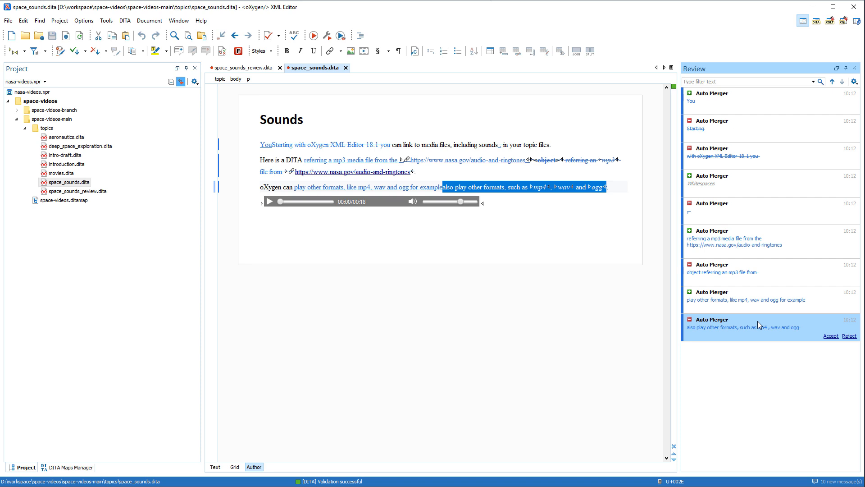
{"action": "right_click", "coordinate": [758, 321]}
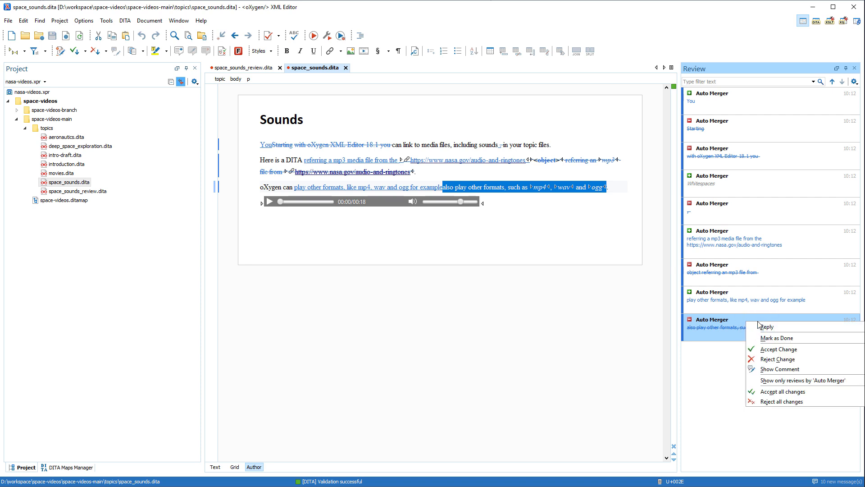
{"action": "left_click", "coordinate": [767, 392]}
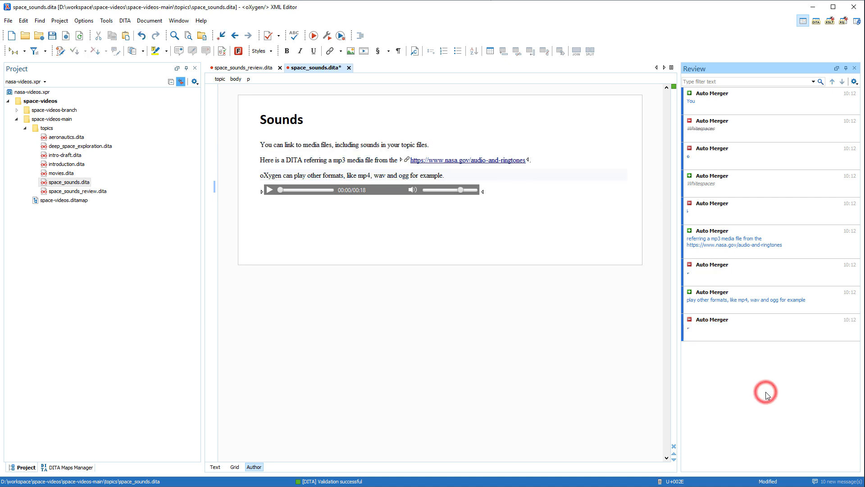
{"action": "left_click", "coordinate": [142, 36]}
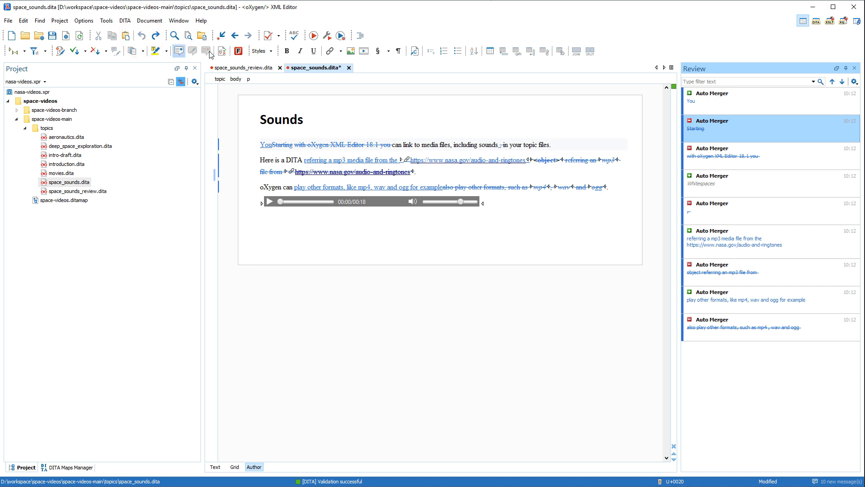
- Try rejecting all tracked changes in the merged space_sounds.dita and undo the rejection
{"action": "left_click", "coordinate": [767, 160]}
{"action": "right_click", "coordinate": [767, 159]}
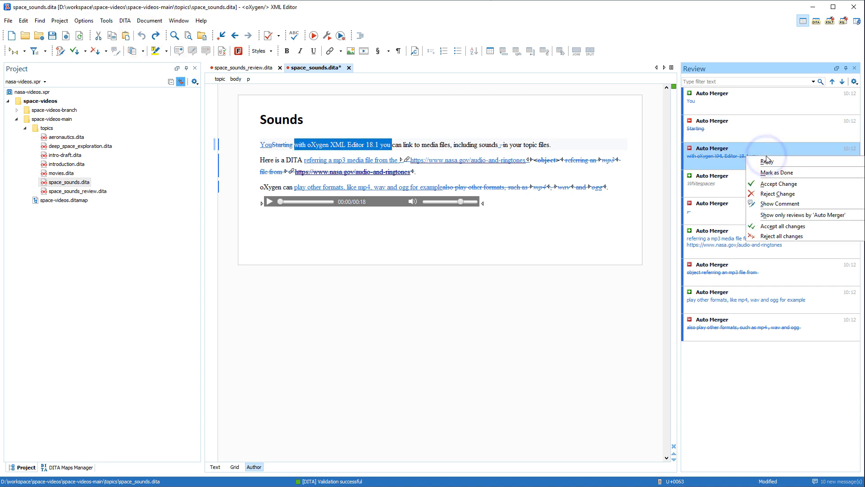
{"action": "left_click", "coordinate": [778, 240]}
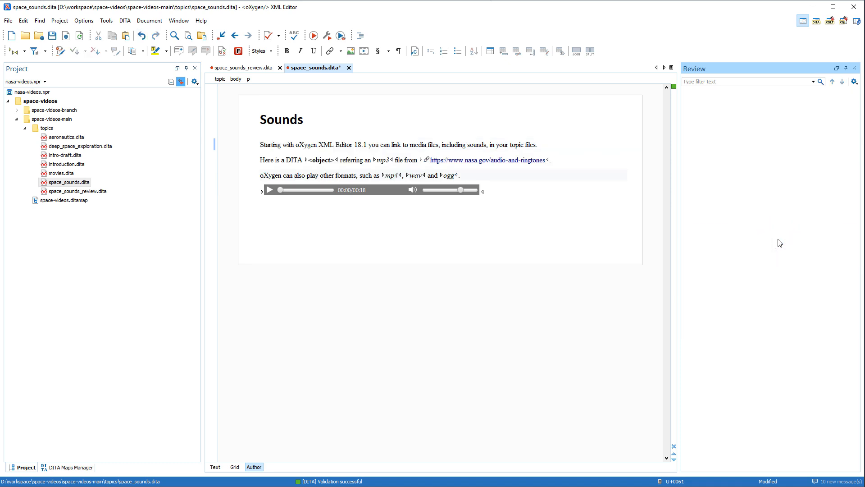
{"action": "left_click", "coordinate": [145, 38]}
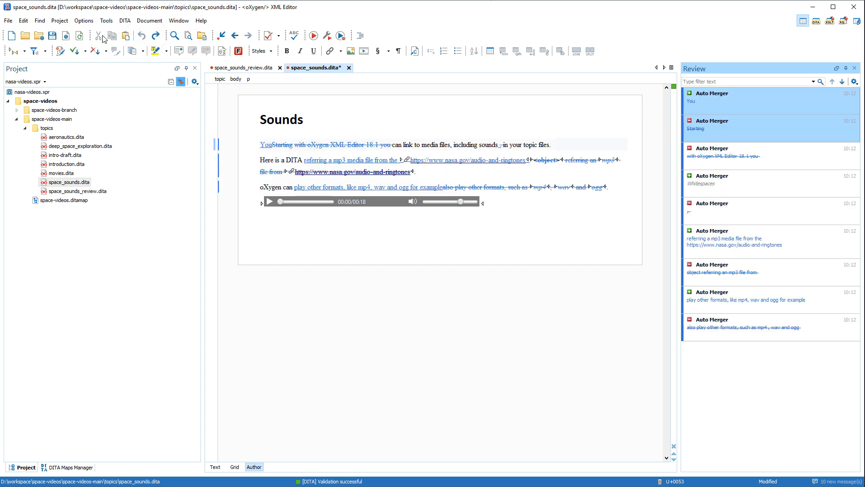
- Save space_sounds.dita and duplicate the transformation scenario "DITA PDF - based on HTML5 & CSS"
{"action": "left_click", "coordinate": [54, 38]}
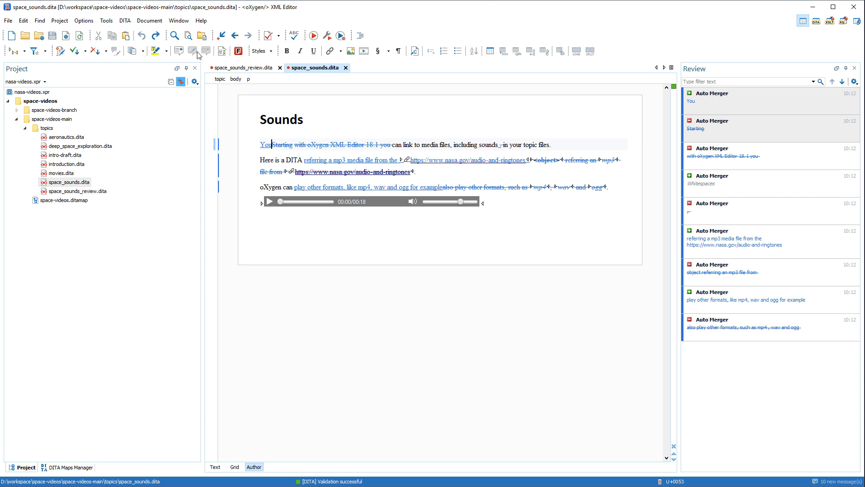
{"action": "left_click", "coordinate": [327, 36]}
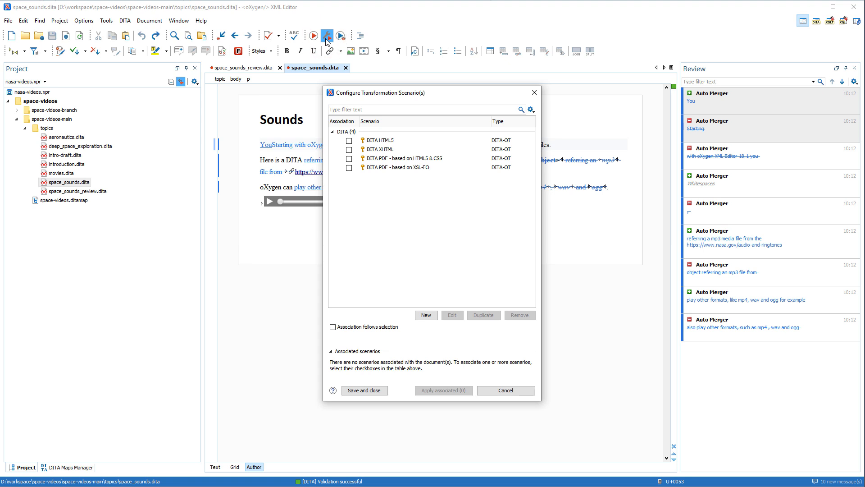
{"action": "left_click", "coordinate": [349, 159]}
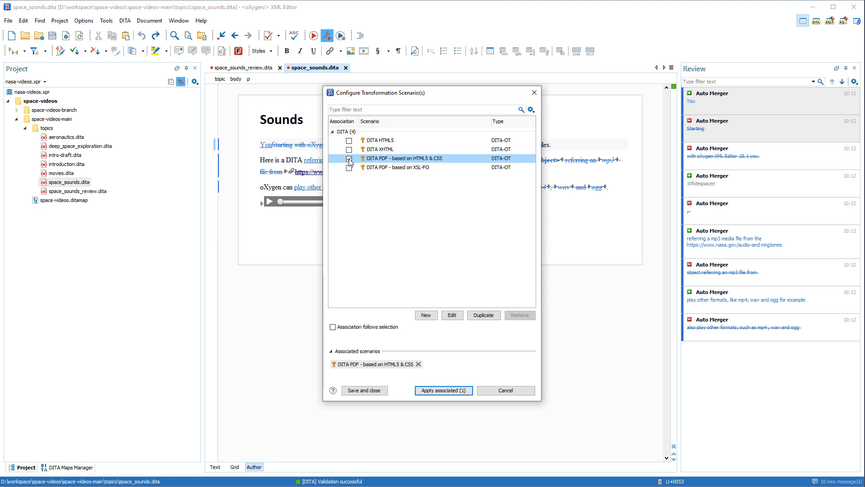
{"action": "left_click", "coordinate": [473, 316]}
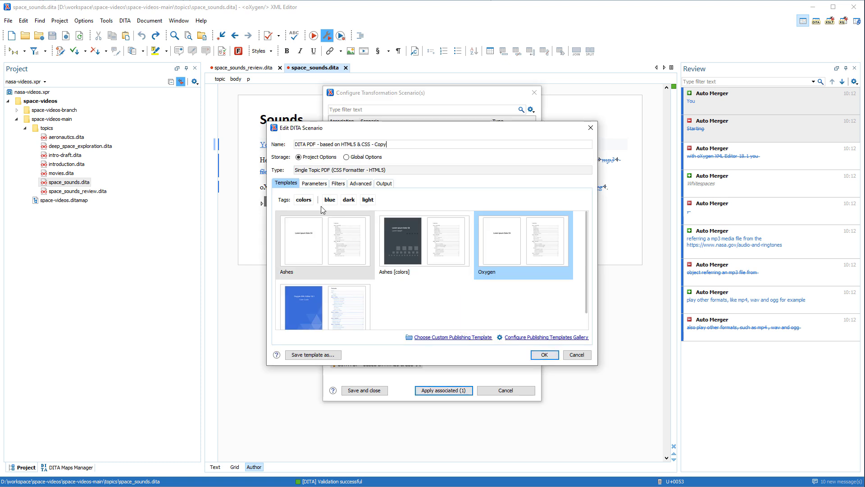
- Set the show.changes.and.comments parameter to yes in the duplicated PDF scenario and apply the scenario to generate the PDF
{"action": "left_click", "coordinate": [314, 184]}
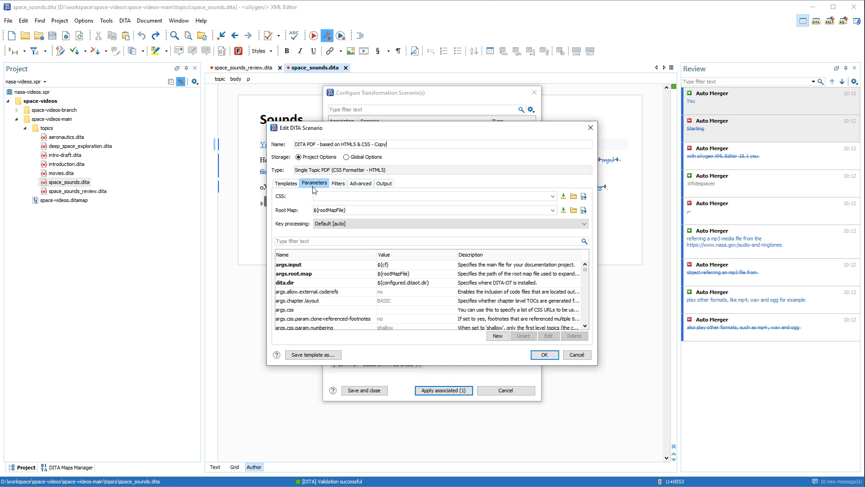
{"action": "left_click", "coordinate": [308, 242]}
{"action": "type", "text": "changes"}
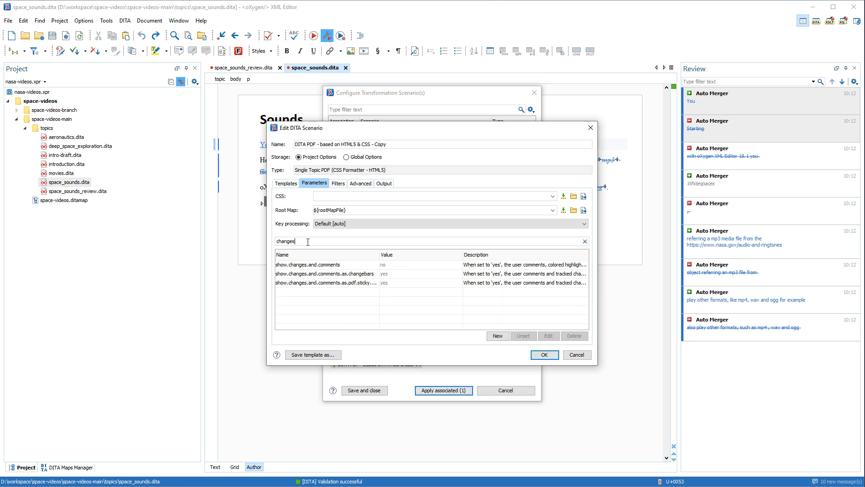
{"action": "double_click", "coordinate": [386, 266]}
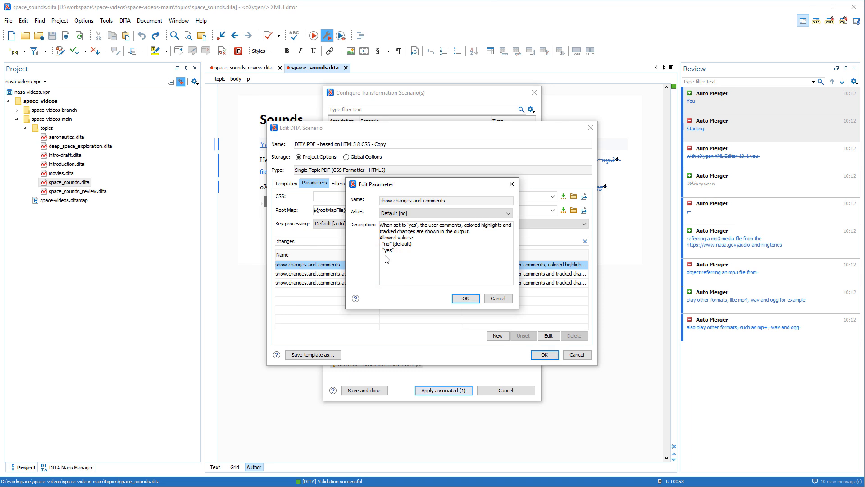
{"action": "left_click", "coordinate": [391, 213]}
{"action": "left_click", "coordinate": [388, 228]}
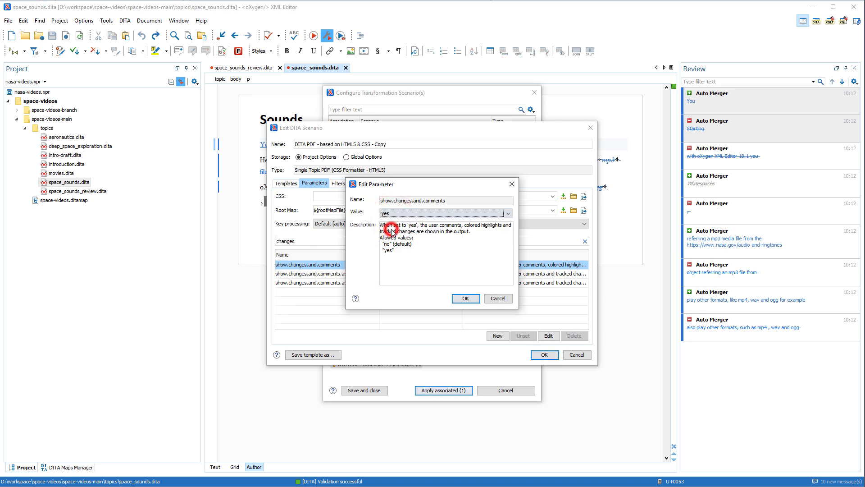
{"action": "left_click", "coordinate": [464, 299]}
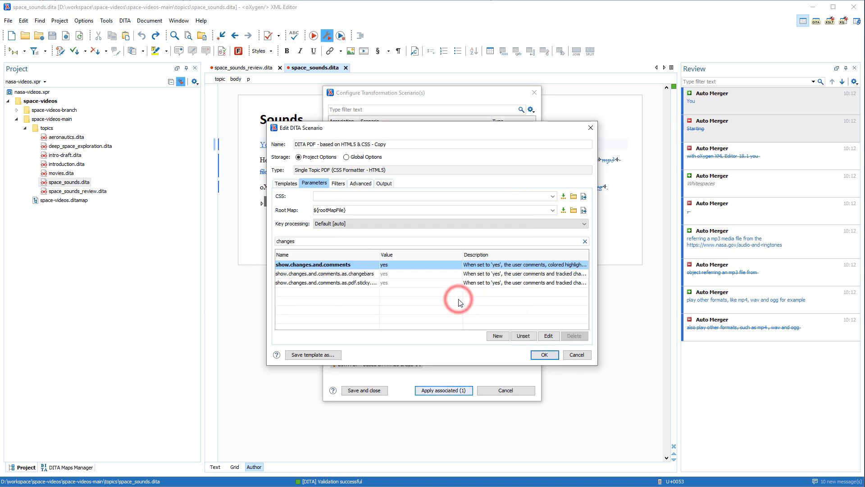
{"action": "left_click", "coordinate": [544, 355]}
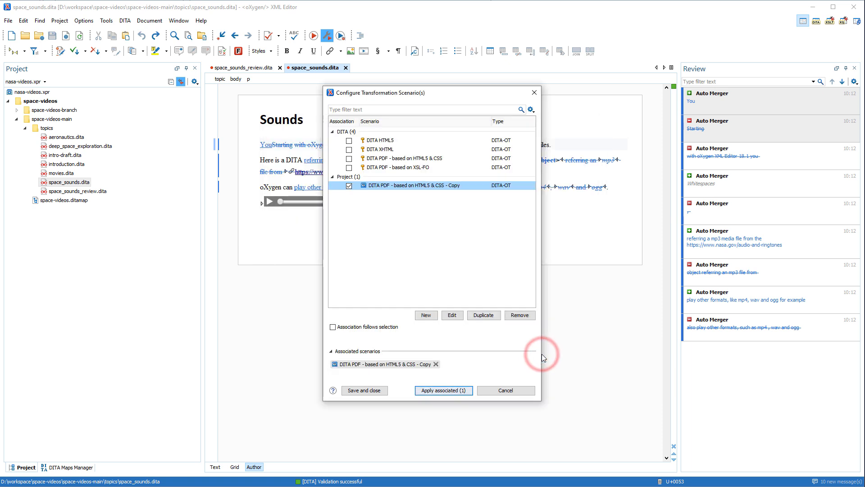
{"action": "left_click", "coordinate": [451, 391]}
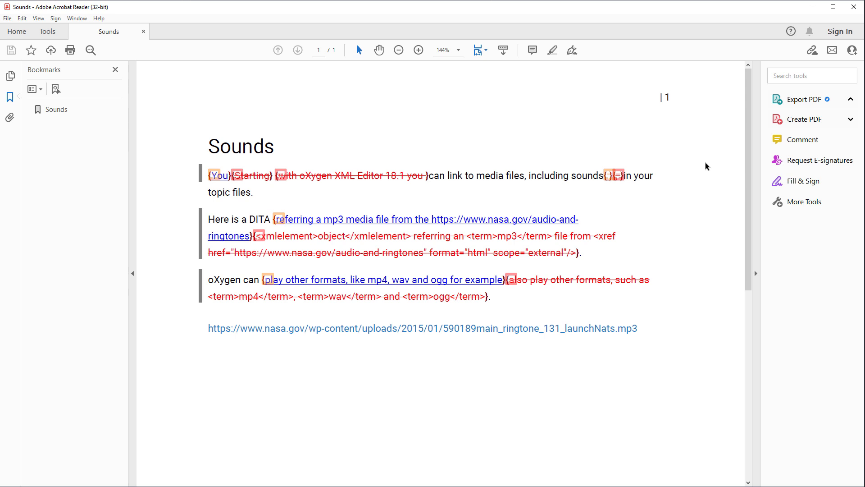
- Show the comments list in the generated PDF and inspect the tracked insertions and deletions in the text
{"action": "left_click", "coordinate": [796, 141]}
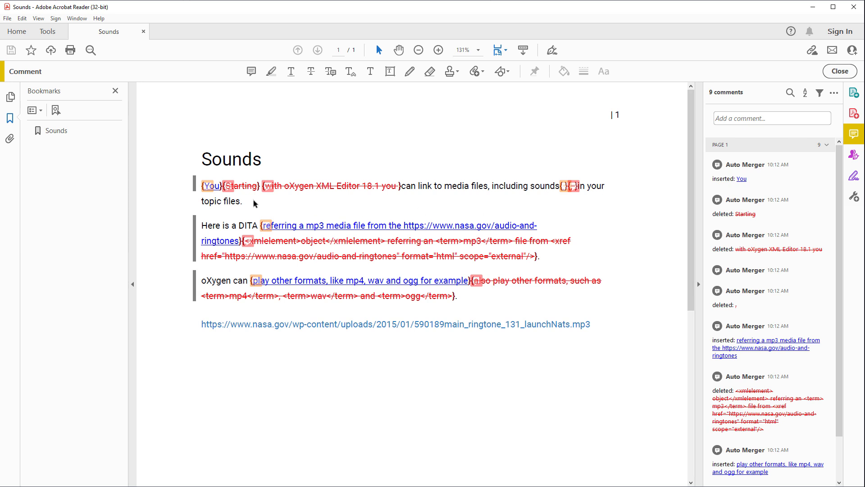
{"action": "mouse_move", "coordinate": [208, 192]}
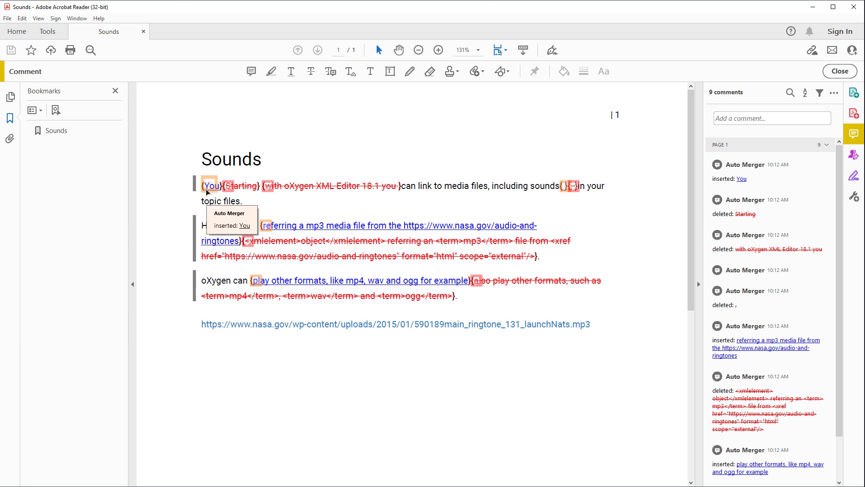
{"action": "mouse_move", "coordinate": [250, 242]}
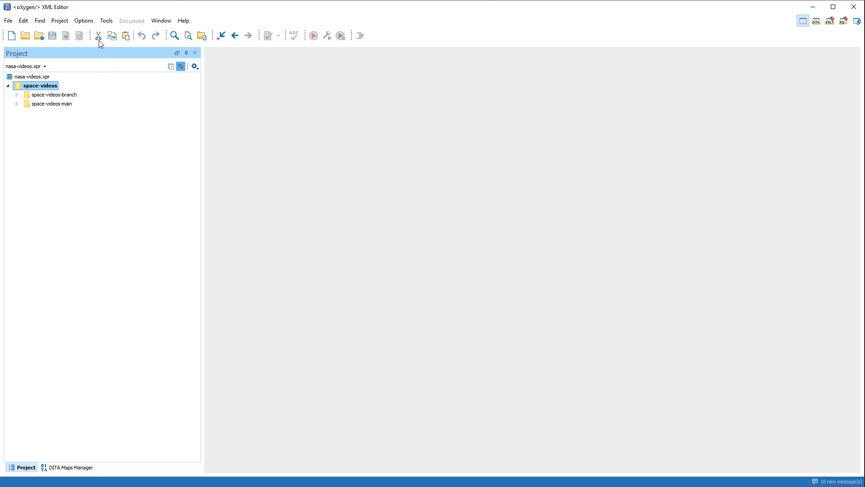
- Merge the space-videos-main and space-videos-branch directories with change tracking highlights into the merged folder, creating tracking markers for added XML files
{"action": "left_click", "coordinate": [101, 24]}
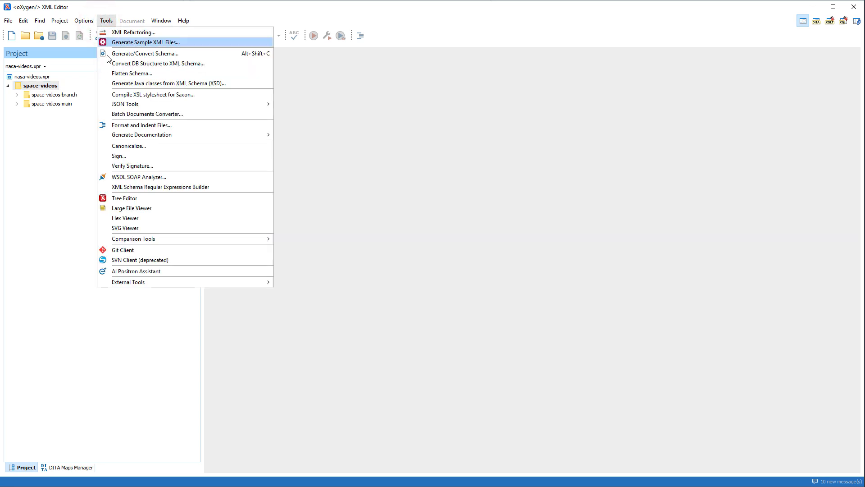
{"action": "mouse_move", "coordinate": [162, 239]}
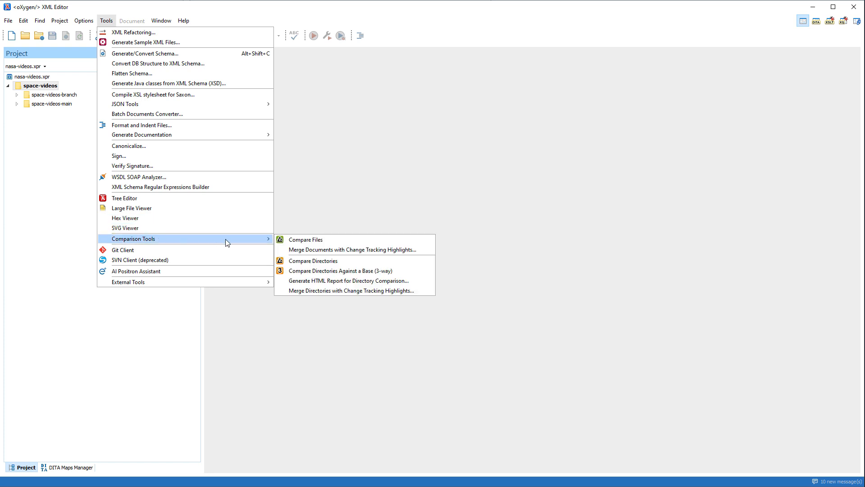
{"action": "left_click", "coordinate": [320, 291]}
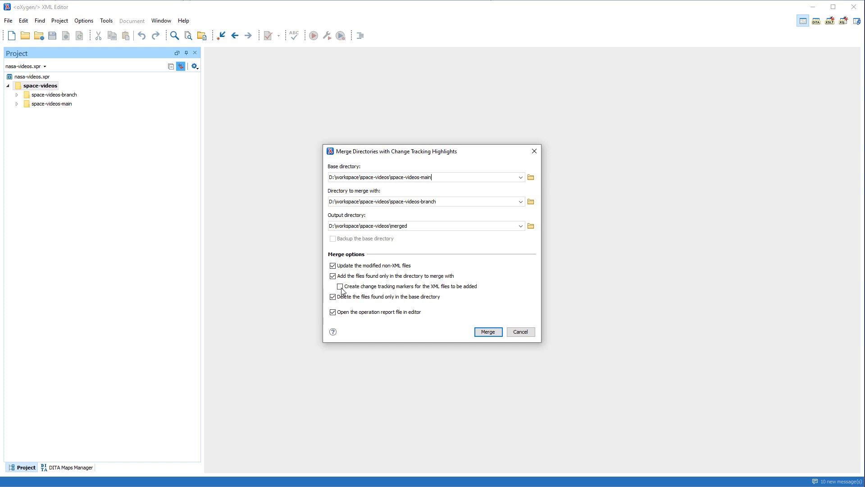
{"action": "left_click", "coordinate": [340, 287]}
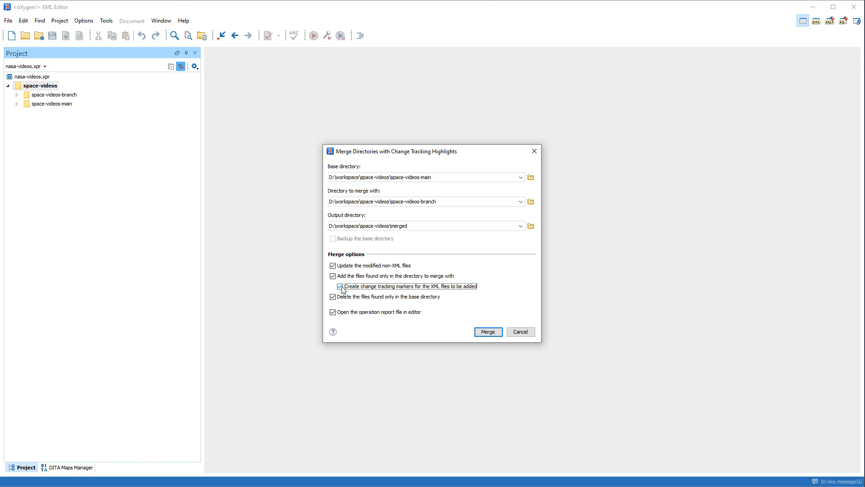
{"action": "left_click", "coordinate": [480, 331]}
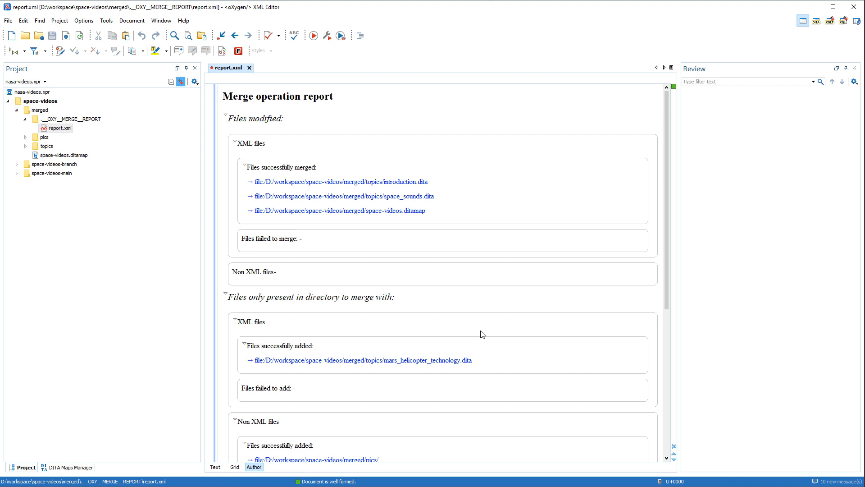
- Open the merged space_sounds.dita from the merge report, review its tracked changes and close it
{"action": "left_click", "coordinate": [419, 197]}
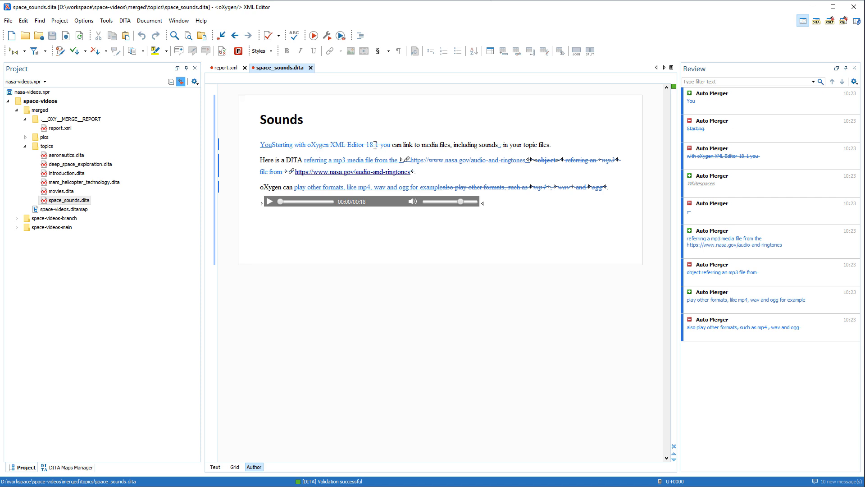
{"action": "left_click", "coordinate": [311, 68]}
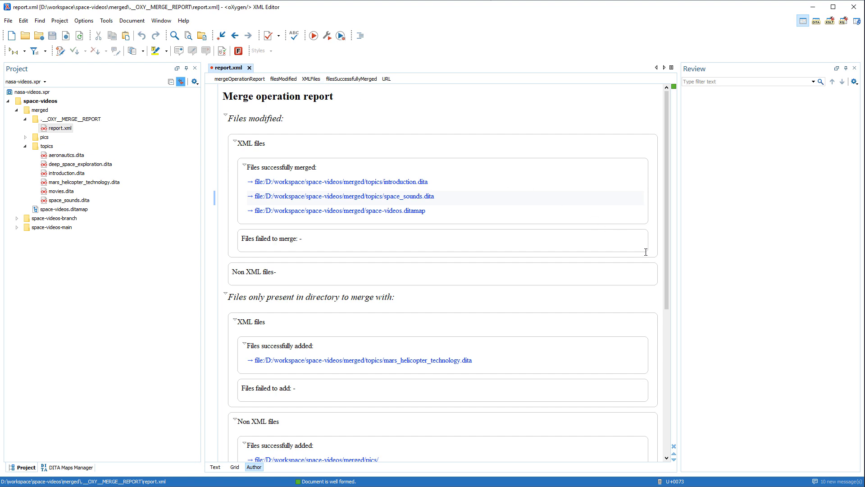
- Open mars_helicopter_technology.dita from the merge report, accept its tracked insertion, then save and close the file
{"action": "left_click_drag", "start_coordinate": [665, 273], "coordinate": [655, 373]}
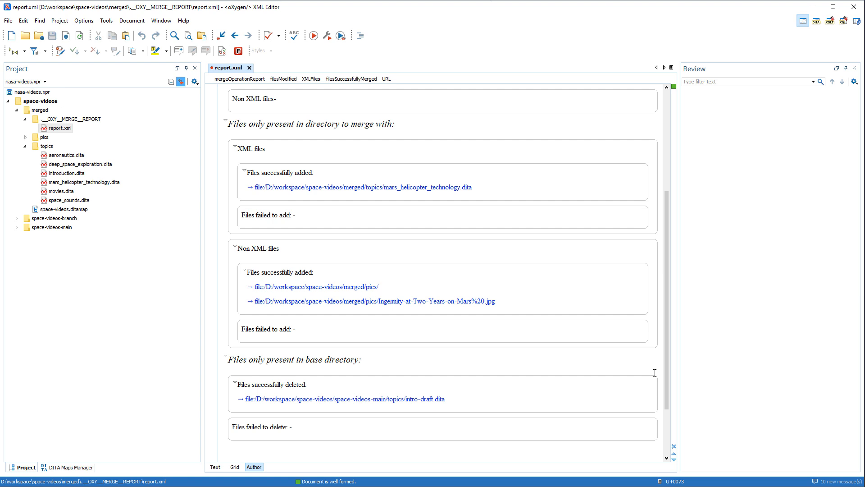
{"action": "left_click", "coordinate": [443, 188]}
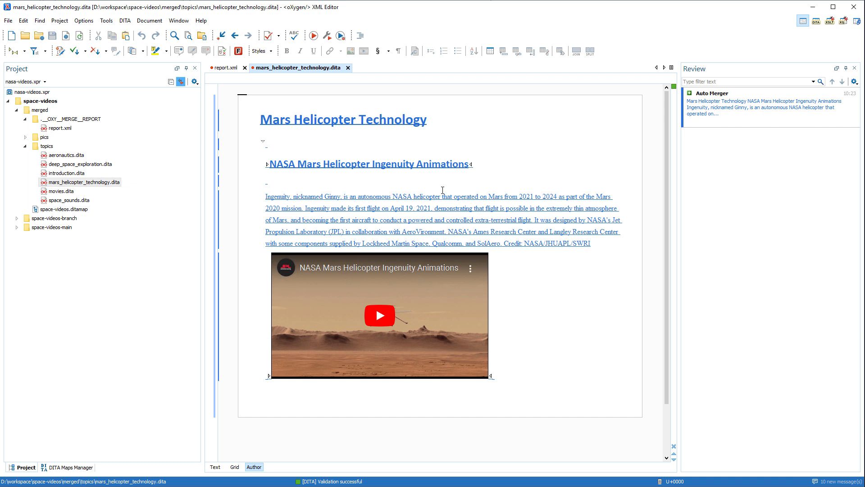
{"action": "left_click", "coordinate": [733, 108]}
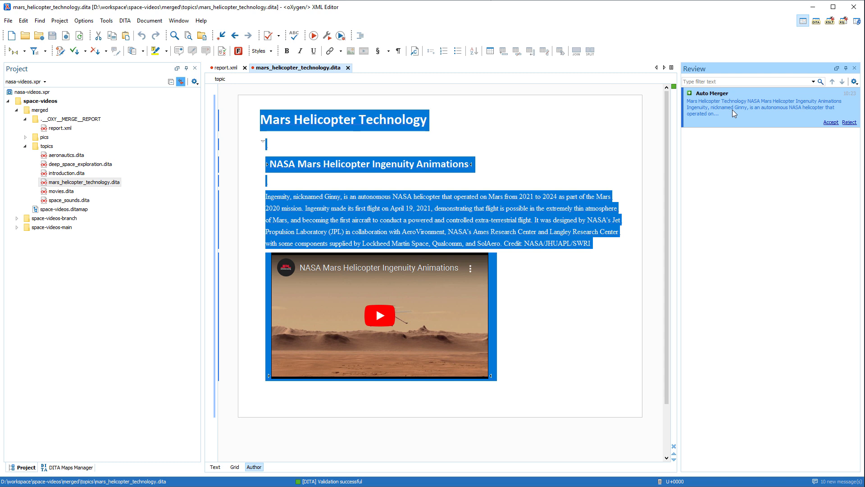
{"action": "left_click", "coordinate": [828, 125]}
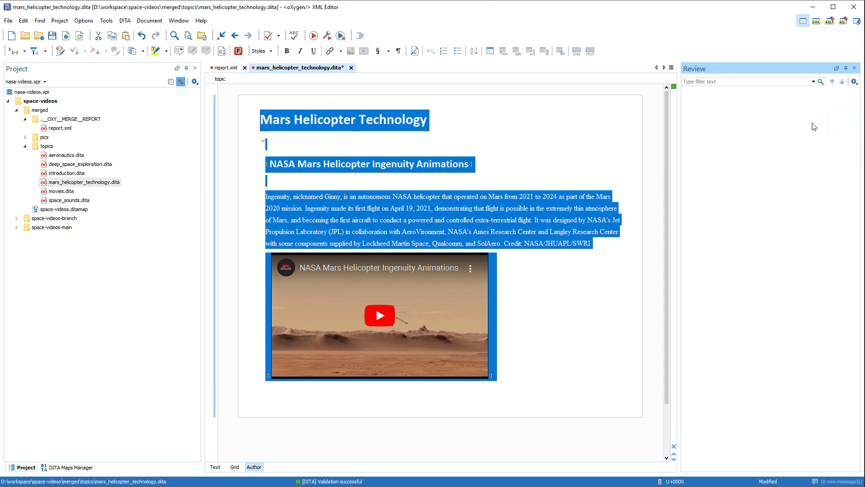
{"action": "left_click", "coordinate": [51, 36]}
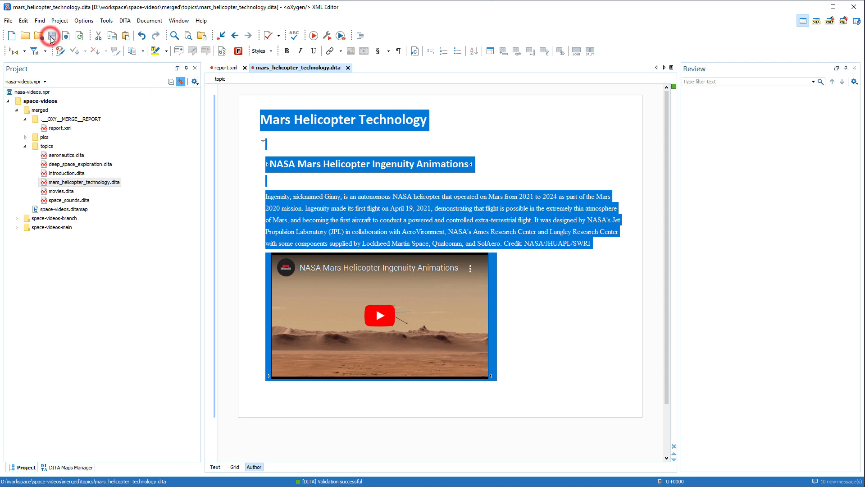
{"action": "left_click", "coordinate": [347, 67]}
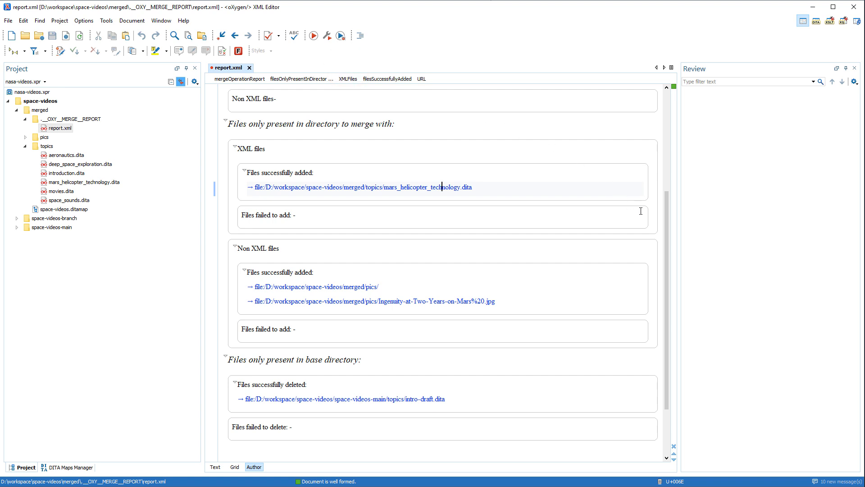
- View the added Ingenuity-at-Two-Years-on-Mars image and the deleted intro-draft.dita topic from the merge report, closing each one
{"action": "left_click_drag", "start_coordinate": [665, 237], "coordinate": [664, 268]}
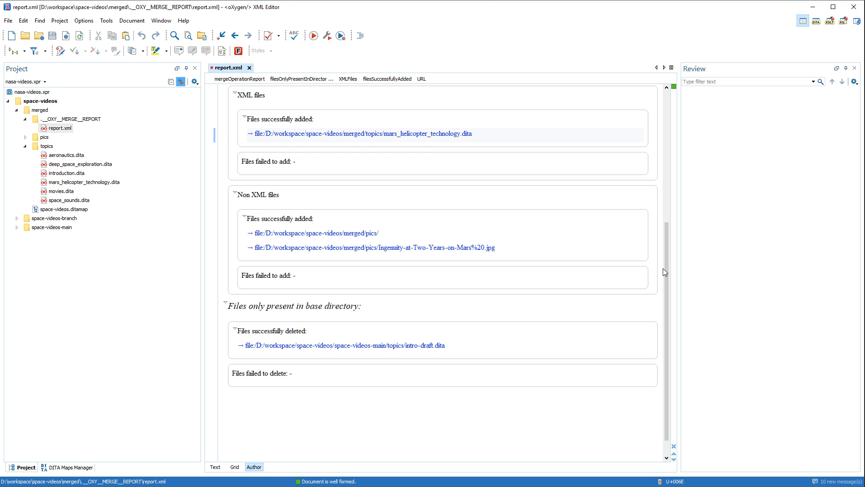
{"action": "left_click", "coordinate": [459, 247]}
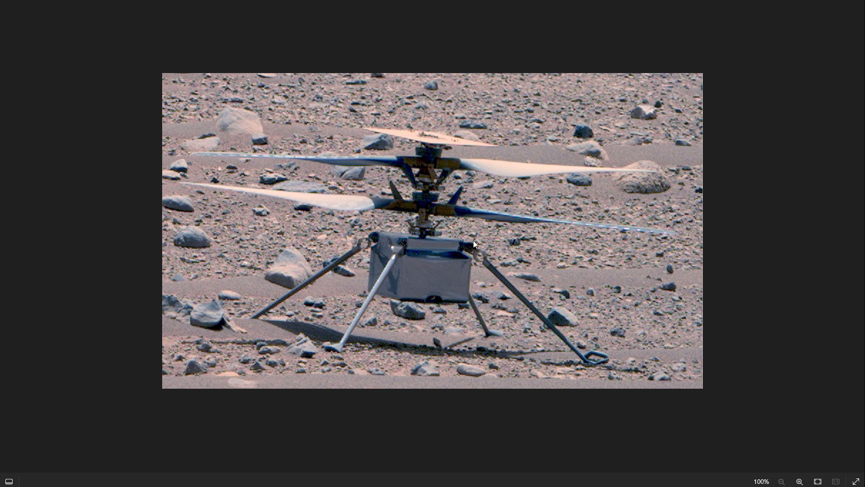
{"action": "left_click", "coordinate": [853, 7]}
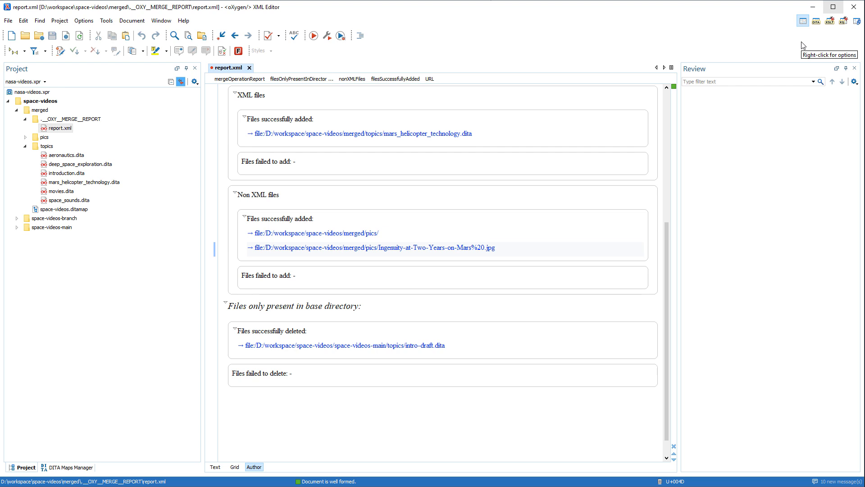
{"action": "left_click", "coordinate": [428, 345]}
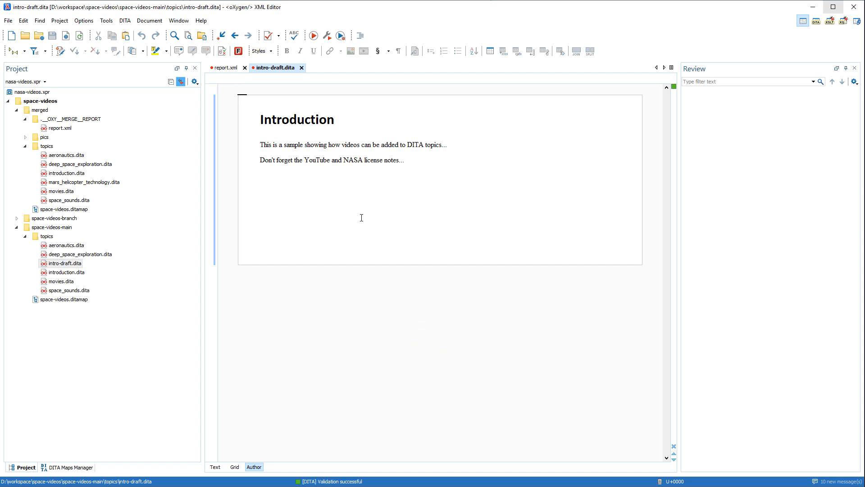
{"action": "left_click", "coordinate": [301, 68]}
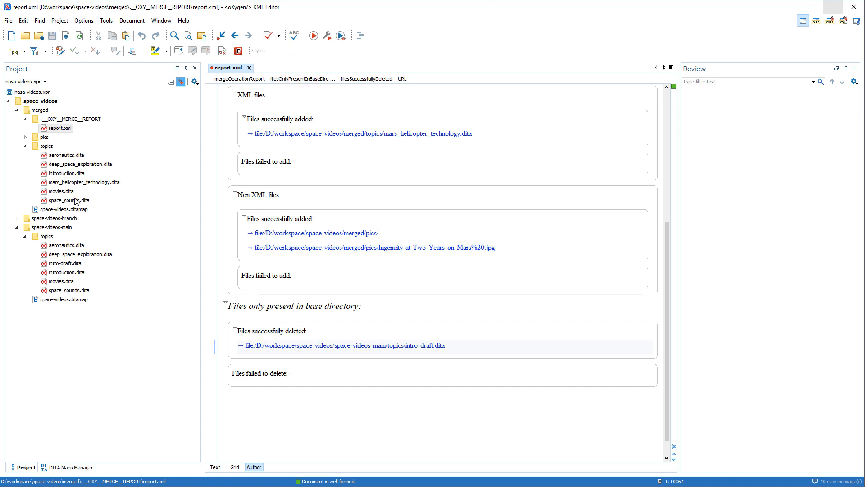
- Open the merged space-videos.ditamap and duplicate the transformation scenario "DITA Map PDF - based on HTML5 & CSS" for it
{"action": "left_click", "coordinate": [68, 210]}
{"action": "double_click", "coordinate": [68, 210]}
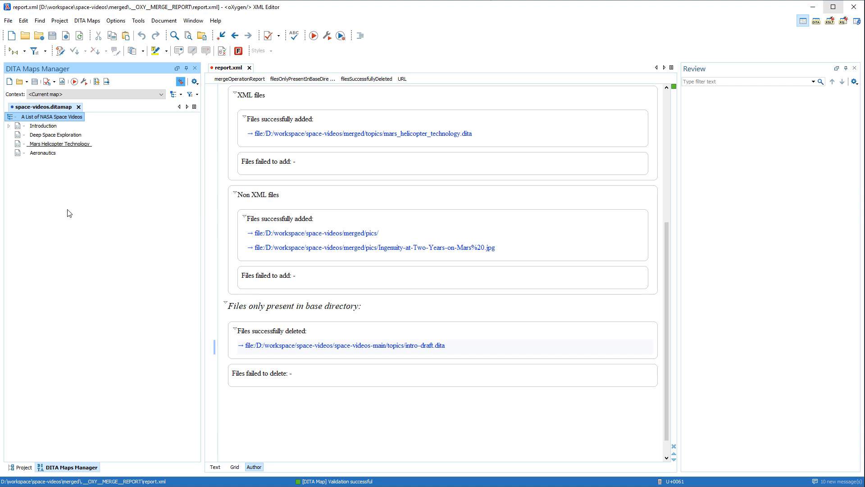
{"action": "left_click", "coordinate": [86, 81]}
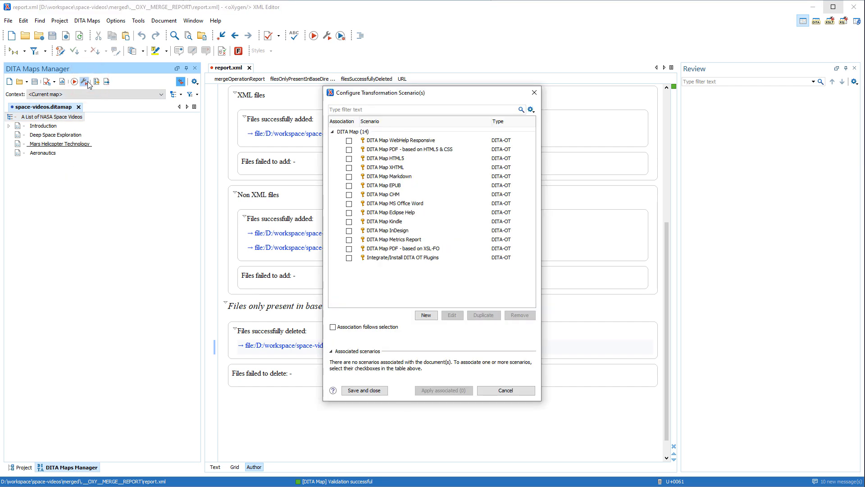
{"action": "left_click", "coordinate": [347, 151]}
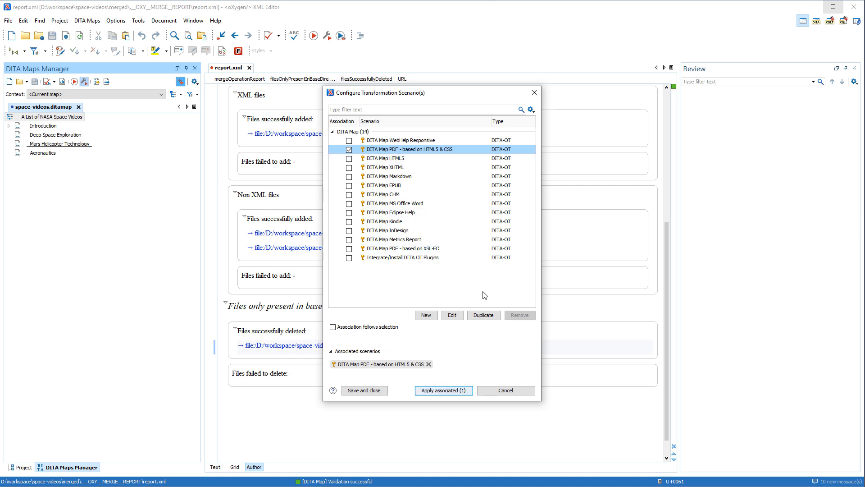
{"action": "left_click", "coordinate": [483, 315]}
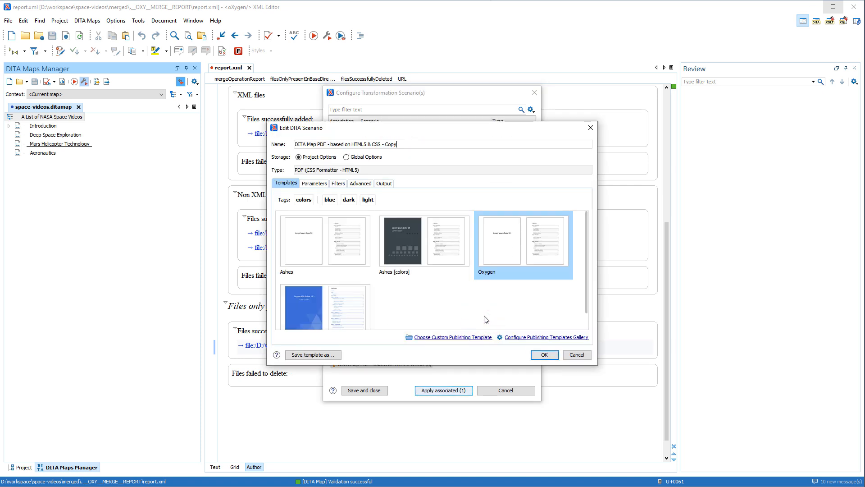
- Set the show.changes.and.comments parameter to yes in the duplicated map scenario and apply the scenario to generate the PDF
{"action": "left_click", "coordinate": [314, 186]}
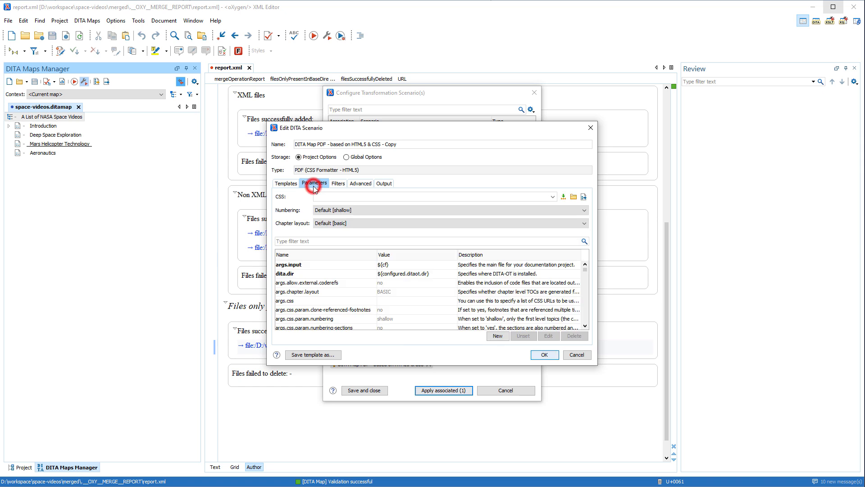
{"action": "left_click", "coordinate": [318, 244]}
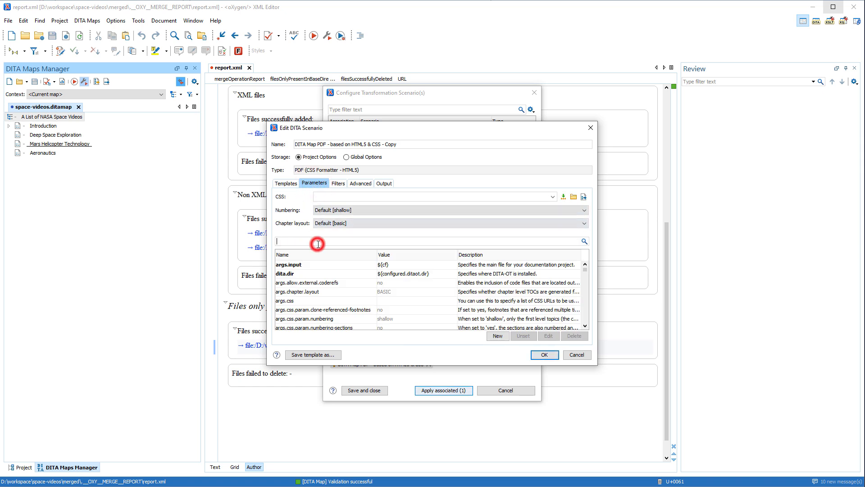
{"action": "type", "text": "changes"}
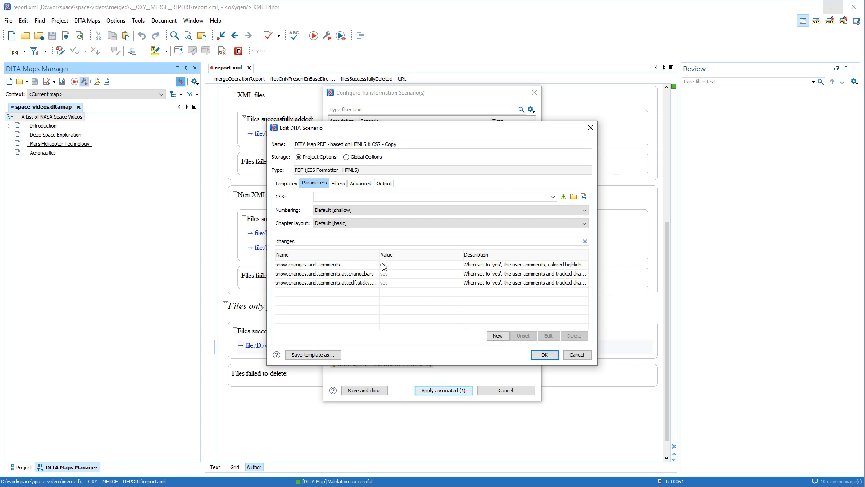
{"action": "double_click", "coordinate": [383, 265]}
{"action": "left_click", "coordinate": [399, 214]}
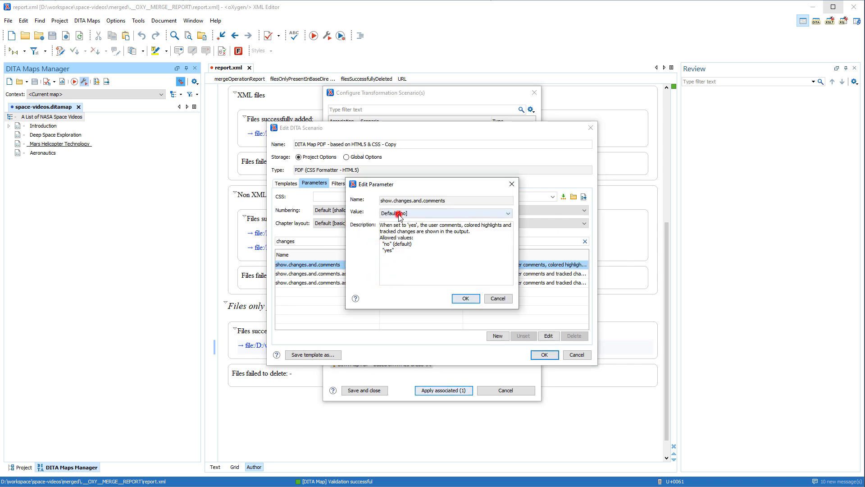
{"action": "left_click", "coordinate": [397, 228]}
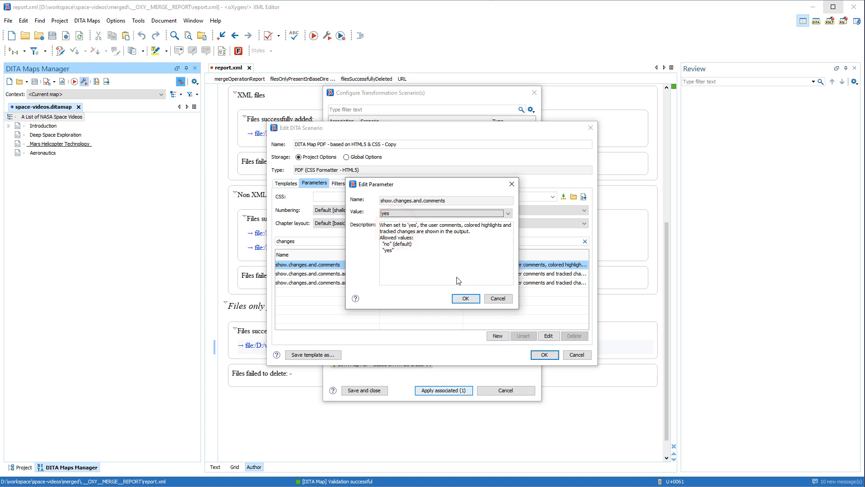
{"action": "left_click", "coordinate": [465, 299]}
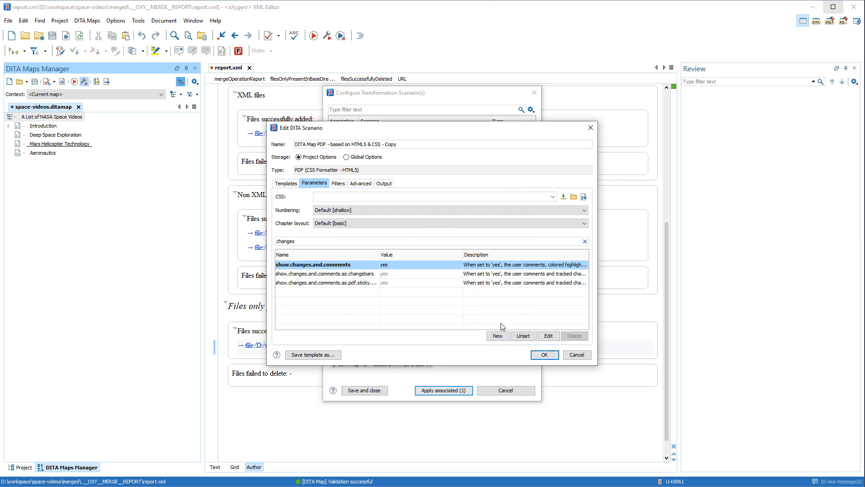
{"action": "left_click", "coordinate": [547, 355]}
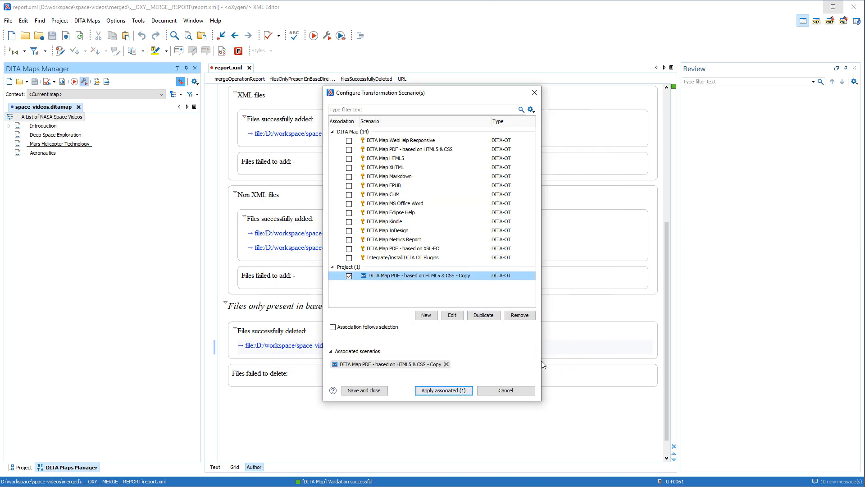
{"action": "left_click", "coordinate": [454, 391]}
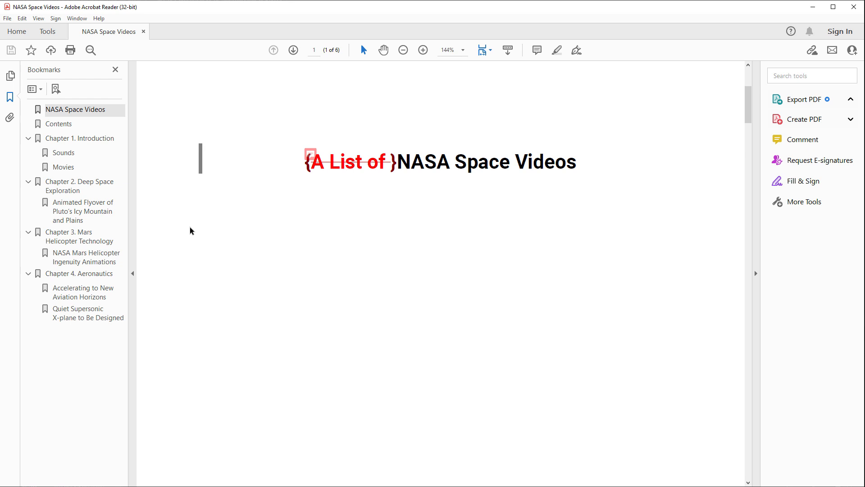
- Examine the tracked changes and the comment marker in the Mars Helicopter Technology chapter of the generated PDF
{"action": "left_click", "coordinate": [78, 233]}
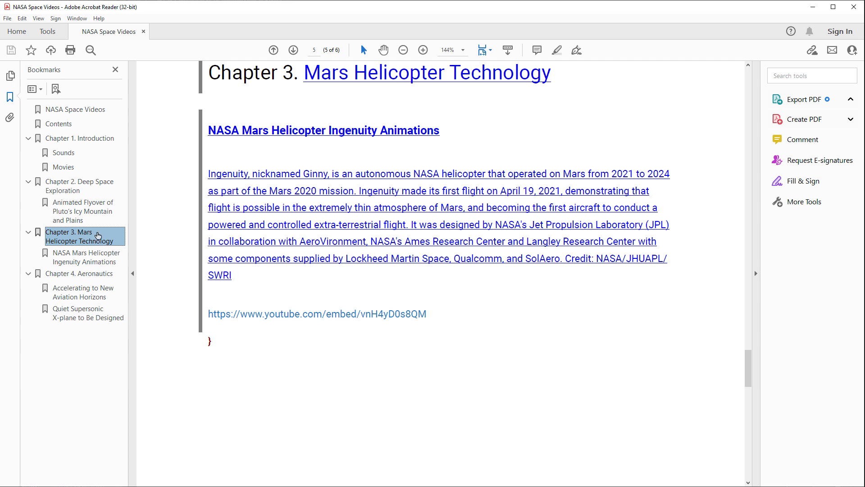
{"action": "scroll", "coordinate": [163, 237], "scroll_direction": "up", "scroll_amount": 1}
{"action": "scroll", "coordinate": [163, 237], "scroll_direction": "up", "scroll_amount": 1}
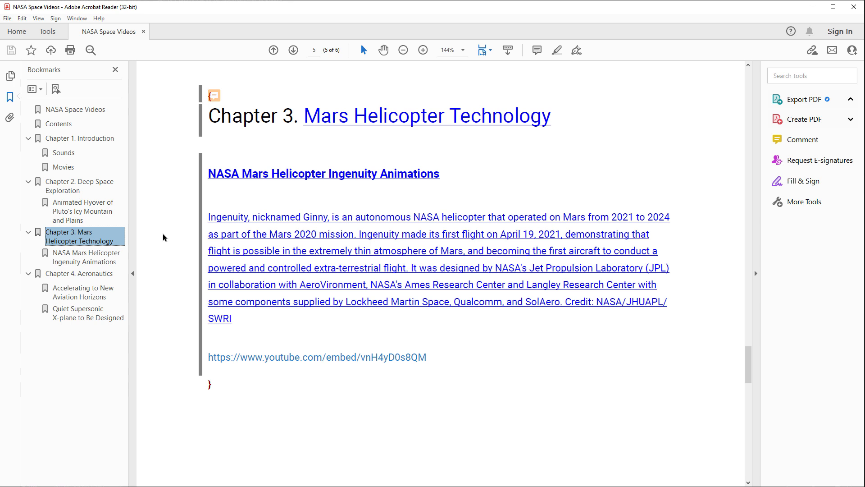
{"action": "mouse_move", "coordinate": [212, 102]}
- Switch to Oxygen XML Editor and duplicate the "DITA Map WebHelp Responsive" transformation scenario for space-videos.ditamap
{"action": "key", "text": "alt+Tab"}
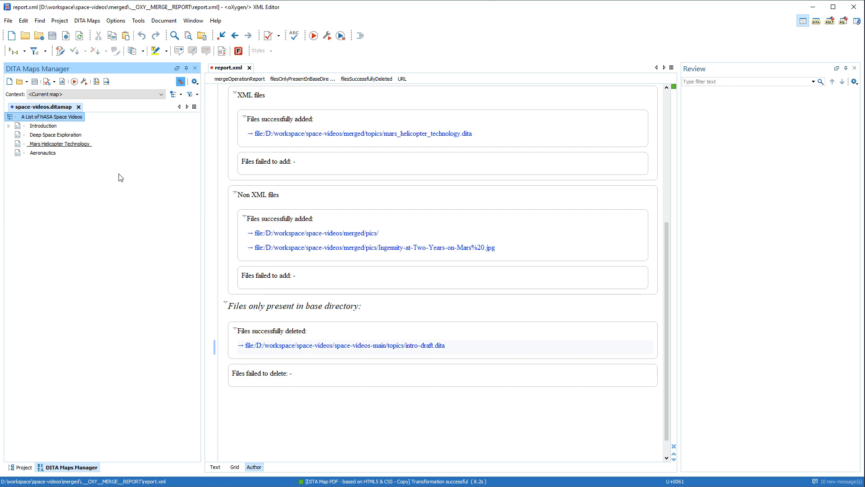
{"action": "left_click", "coordinate": [84, 81]}
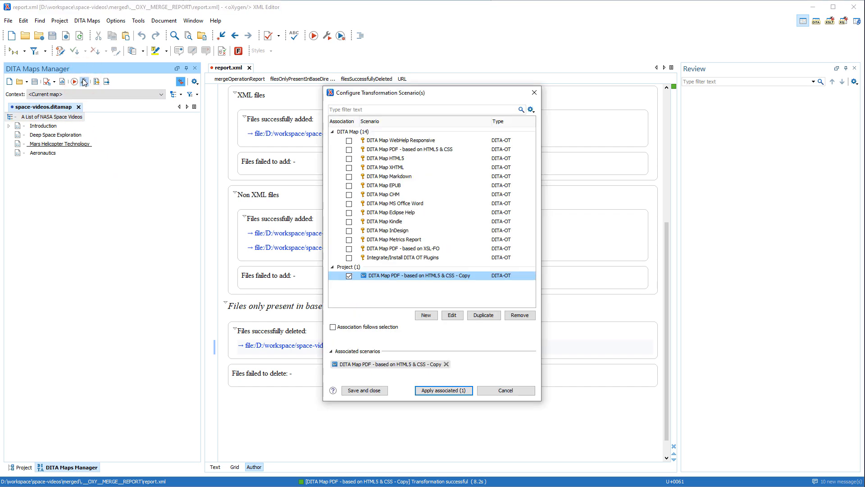
{"action": "left_click", "coordinate": [349, 141]}
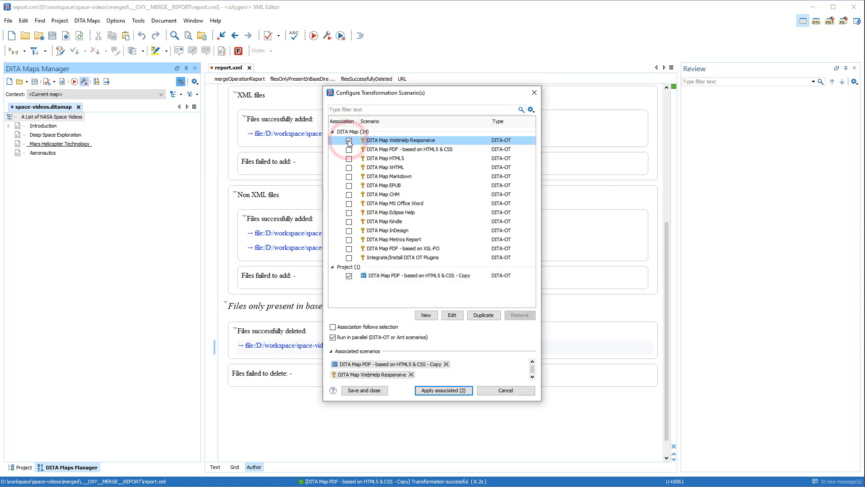
{"action": "left_click", "coordinate": [484, 314]}
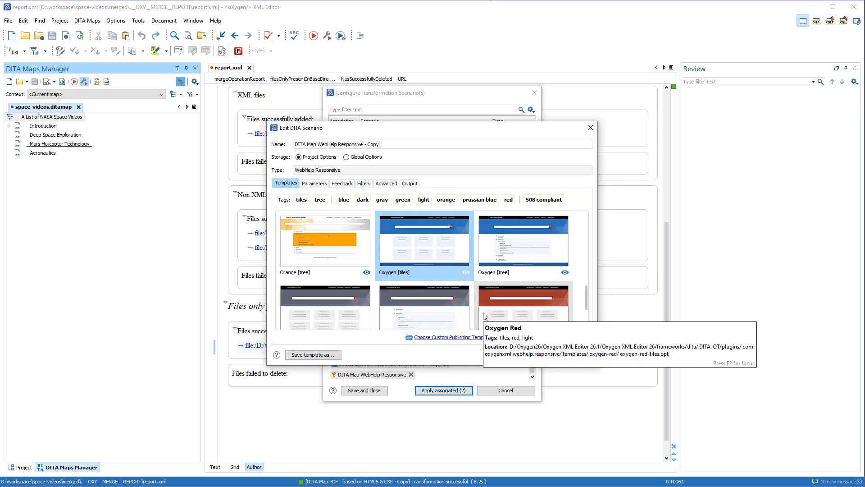
- Set the webhelp.show.changes.and.comments parameter to yes in the duplicated WebHelp Responsive scenario and save the scenario
{"action": "left_click", "coordinate": [316, 184]}
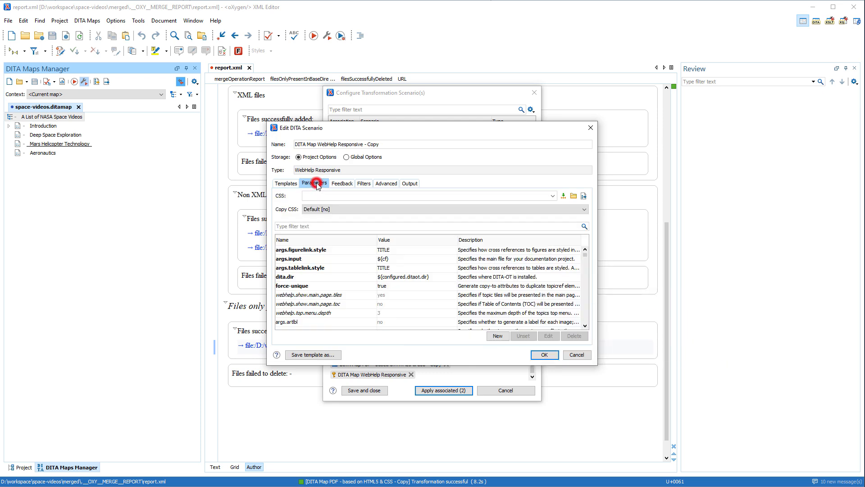
{"action": "left_click", "coordinate": [314, 226]}
{"action": "type", "text": "changes"}
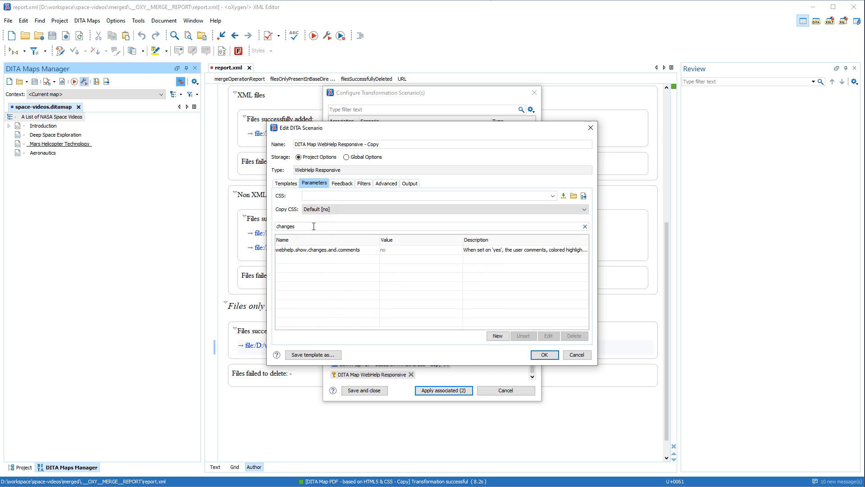
{"action": "double_click", "coordinate": [384, 250]}
{"action": "left_click", "coordinate": [394, 213]}
{"action": "left_click", "coordinate": [390, 228]}
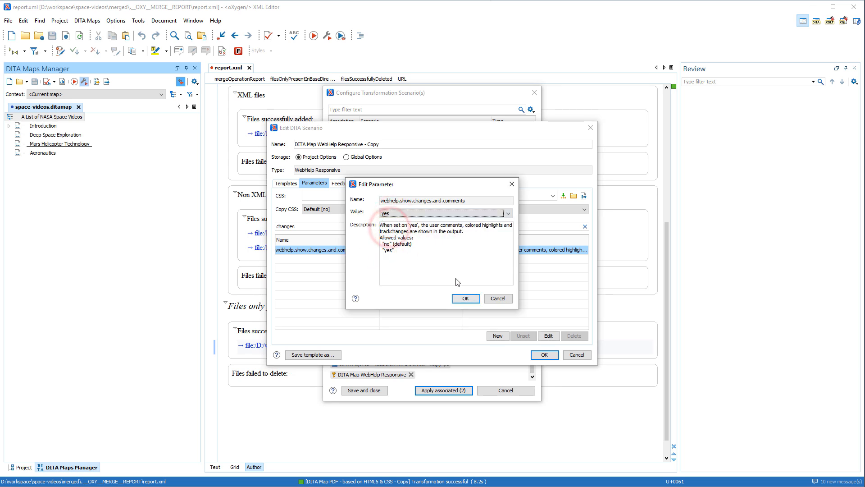
{"action": "left_click", "coordinate": [466, 299]}
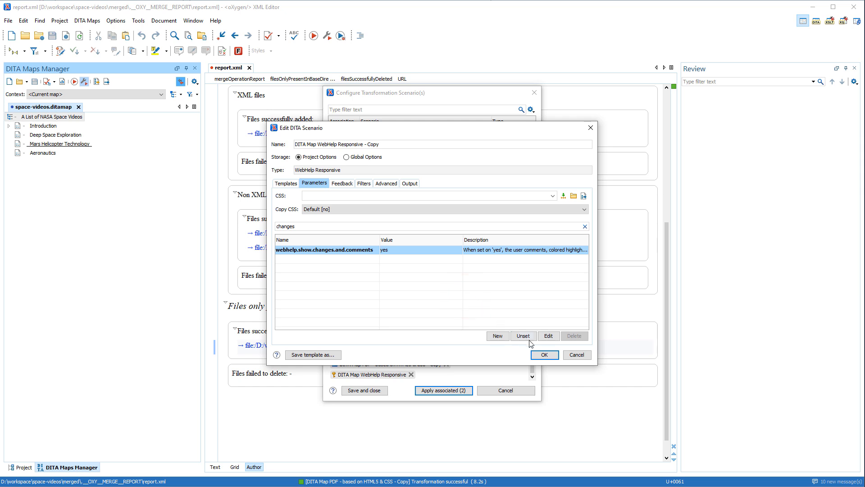
{"action": "left_click", "coordinate": [544, 354]}
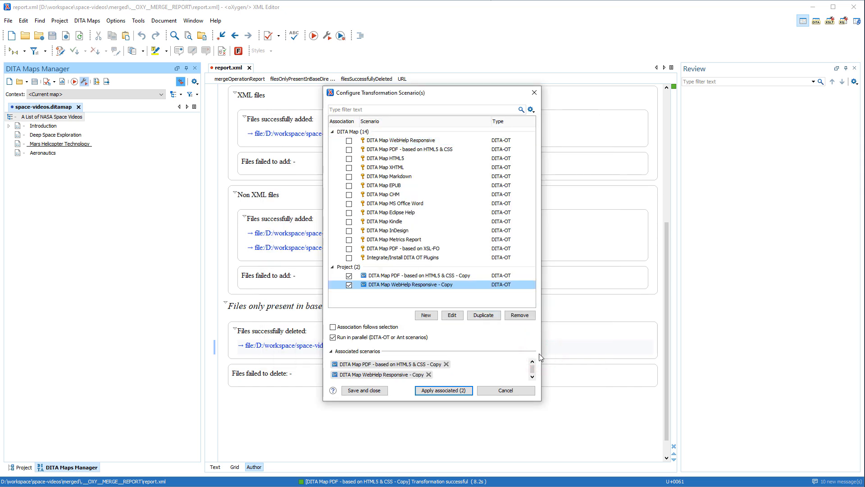
- Apply only the duplicated WebHelp Responsive scenario, without the PDF one, and open the Introduction topic in the generated output
{"action": "left_click", "coordinate": [349, 276]}
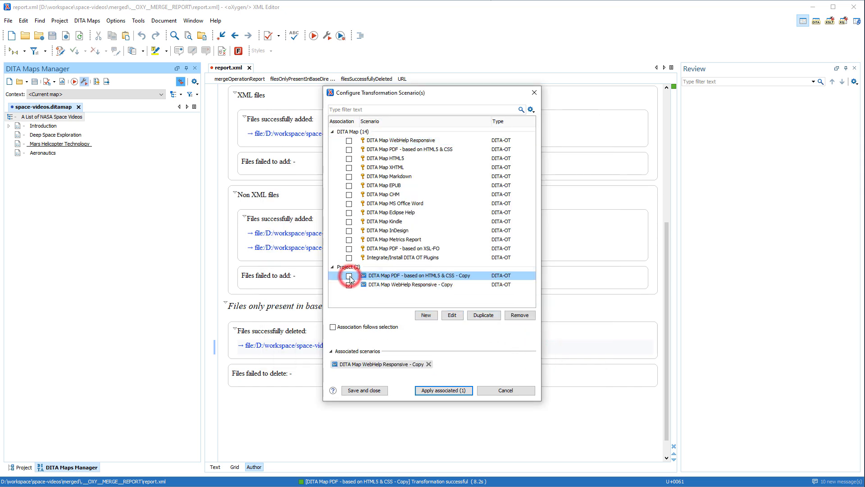
{"action": "left_click", "coordinate": [435, 389]}
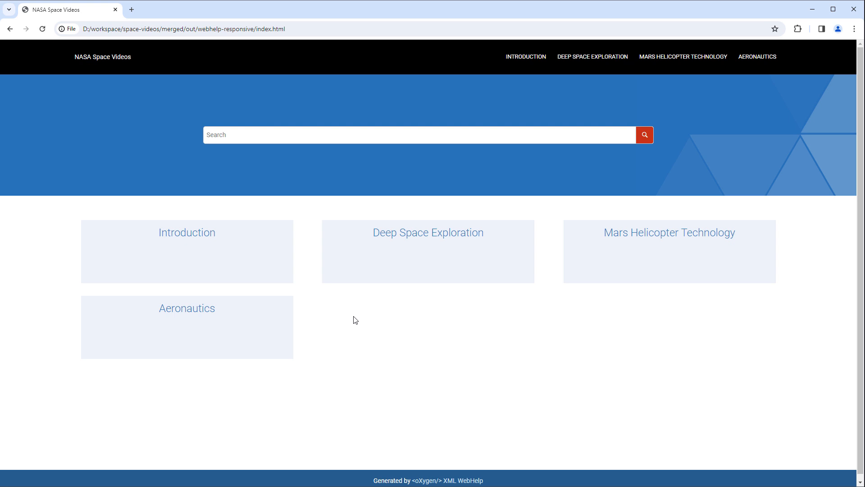
{"action": "left_click", "coordinate": [201, 237]}
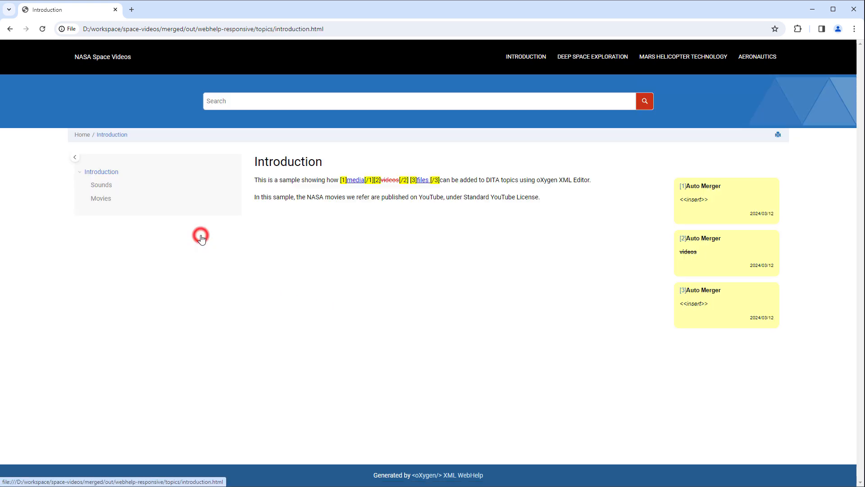